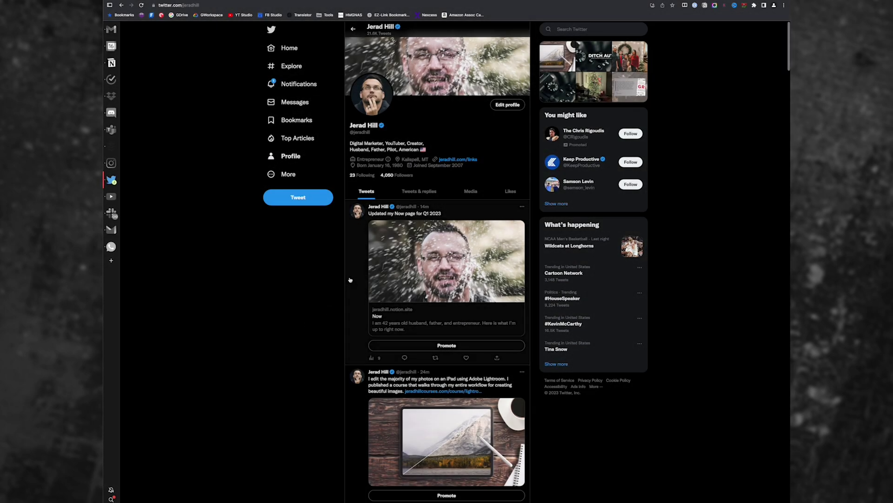
# Scroll down and back up through the Twitter profile's recent tweets
pyautogui.scroll(-1, 351, 277)
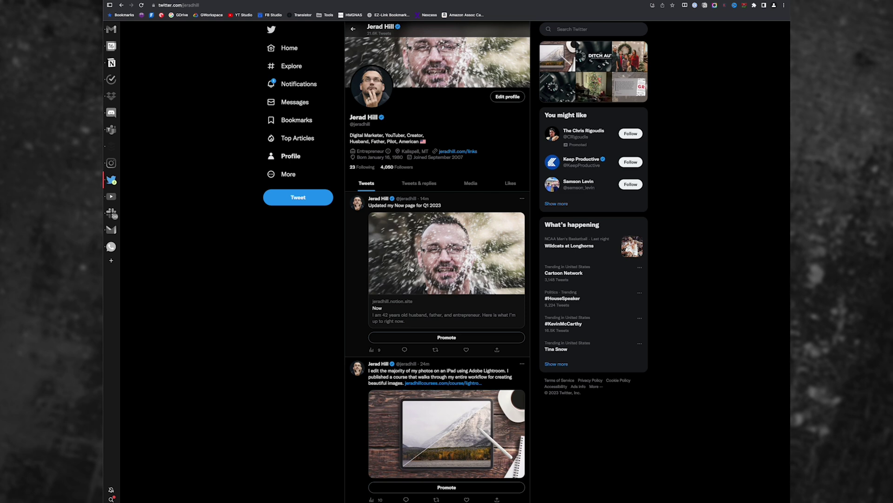
pyautogui.scroll(-3, 325, 339)
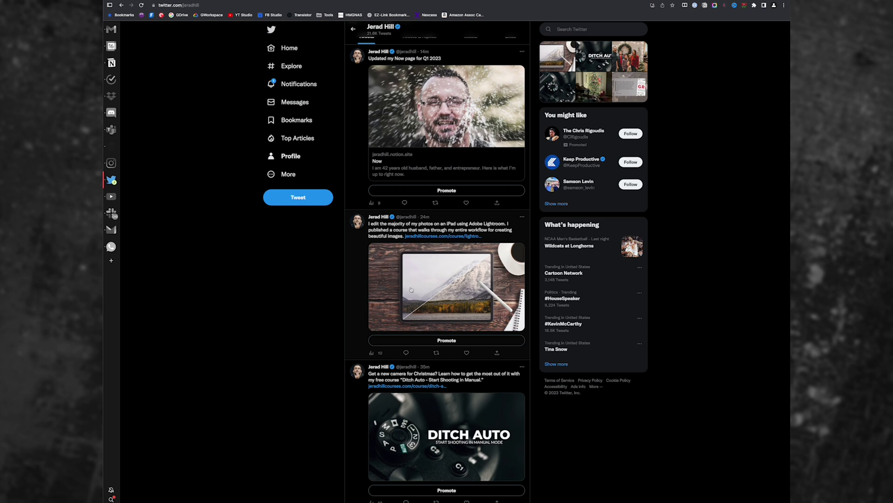
pyautogui.scroll(-2, 325, 325)
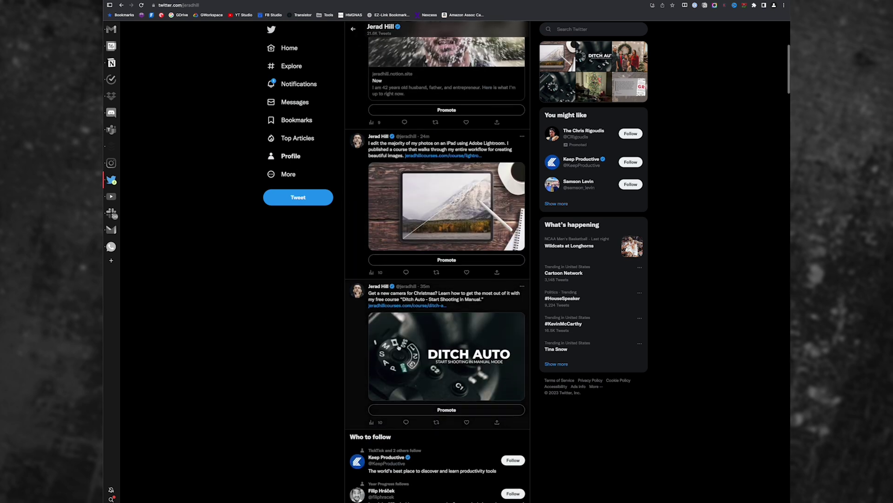
pyautogui.scroll(4, 377, 328)
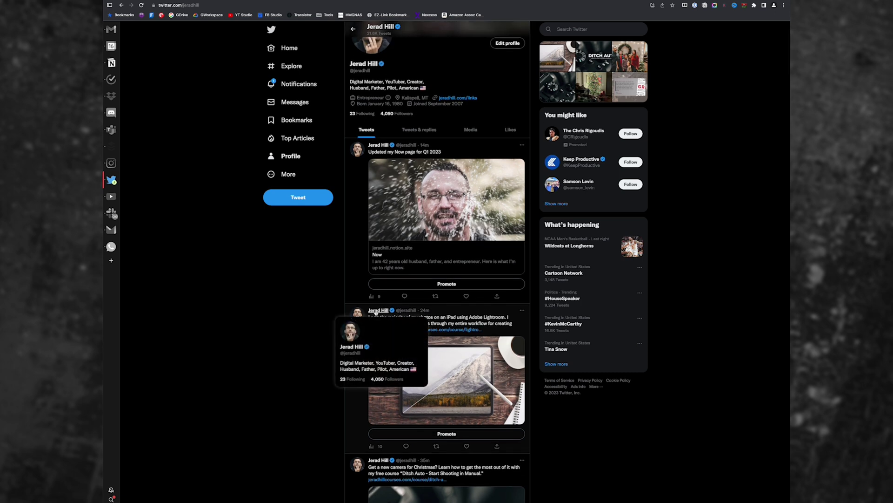
pyautogui.scroll(2, 348, 281)
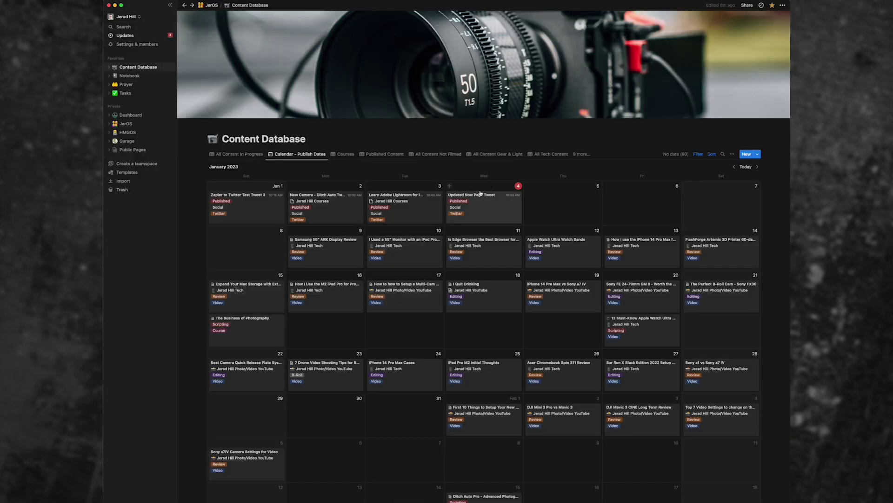
# Add a January 4 calendar item titled 'Test Tweet for Video Tutorial'
pyautogui.click(451, 187)
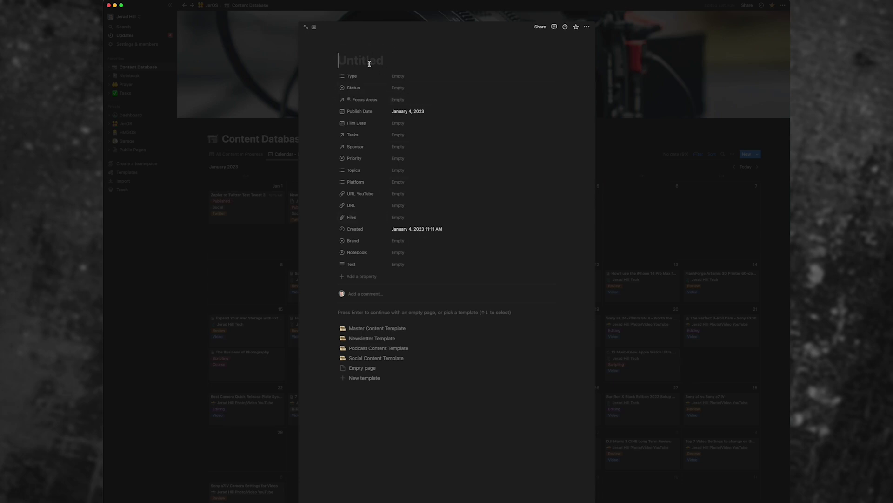
pyautogui.write('Test Tweet for VIdeo')
pyautogui.press('BackSpace')
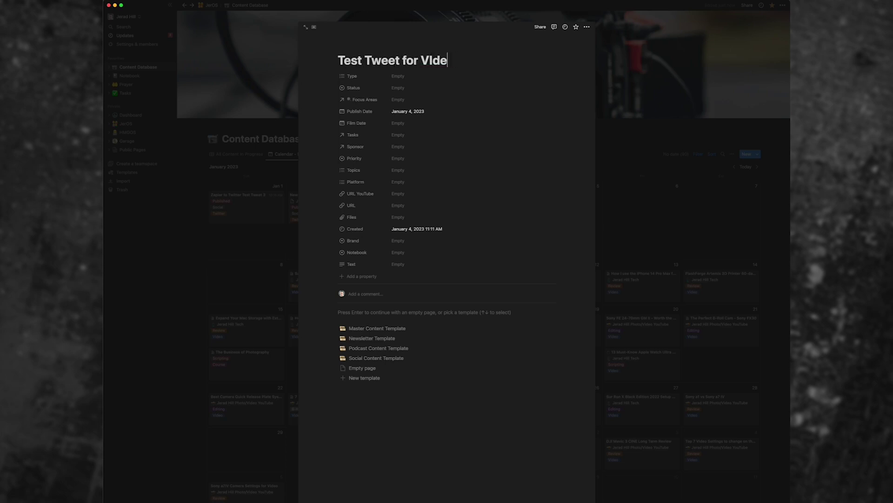
pyautogui.press('BackSpace')
pyautogui.press('BackSpace')
pyautogui.press('BackSpace')
pyautogui.write('ideo Tutoria')
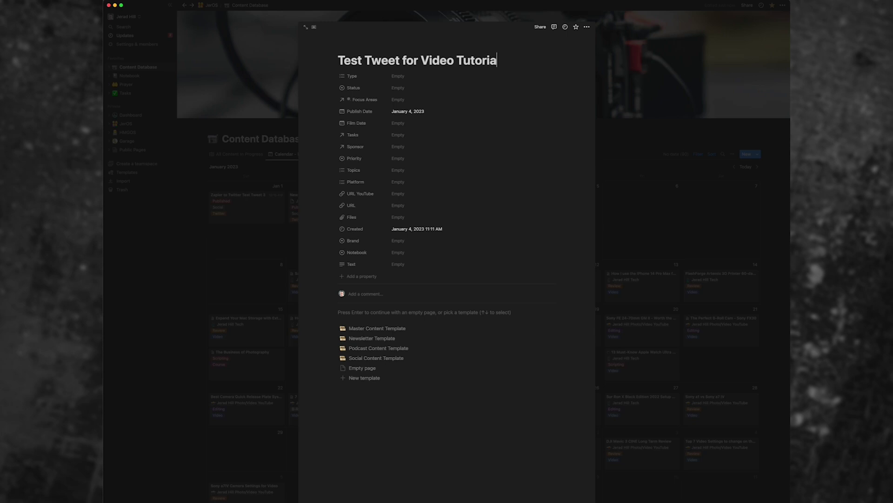
pyautogui.write('l')
# Set the item's Type to Social, Status to Scheduled and Platform to Twitter
pyautogui.click(395, 77)
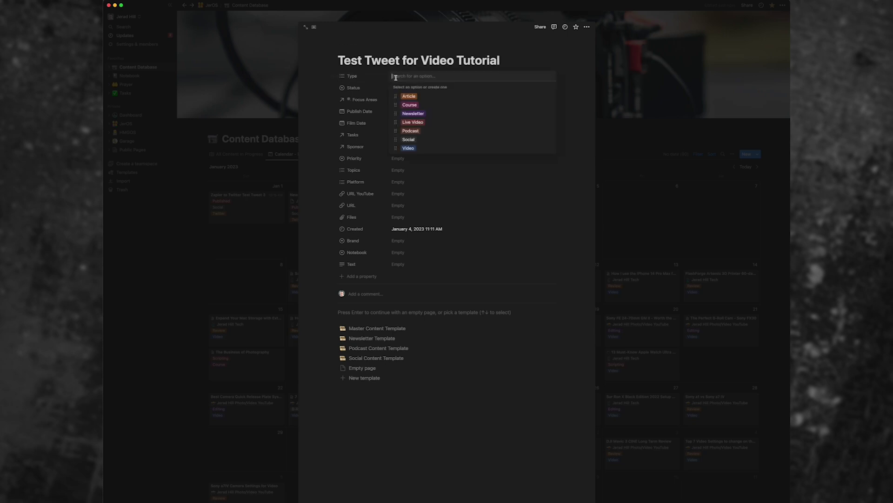
pyautogui.click(408, 140)
pyautogui.press('Escape')
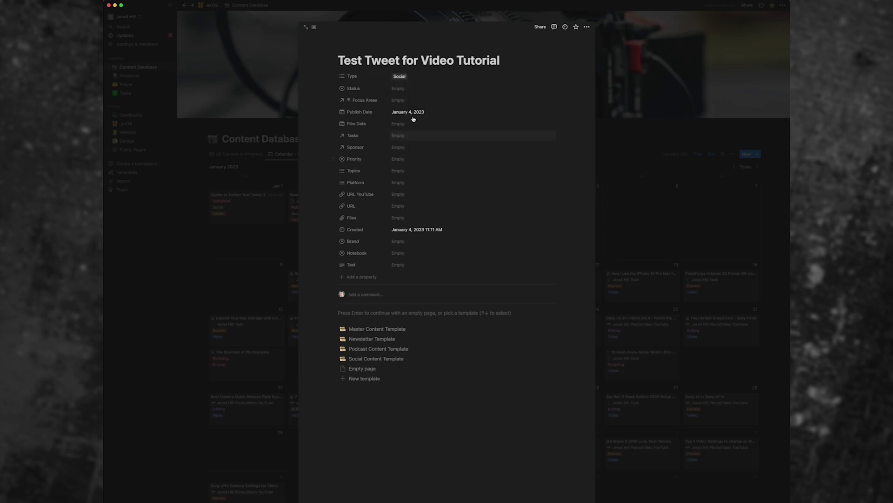
pyautogui.click(406, 91)
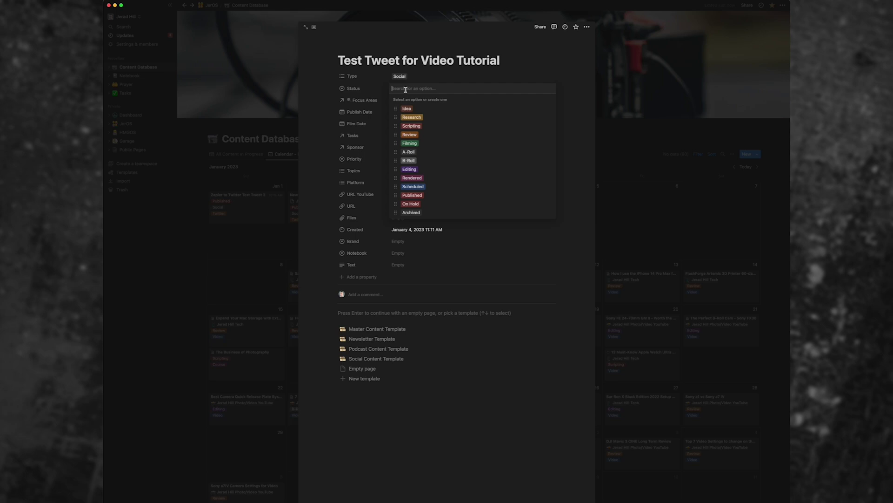
pyautogui.click(418, 186)
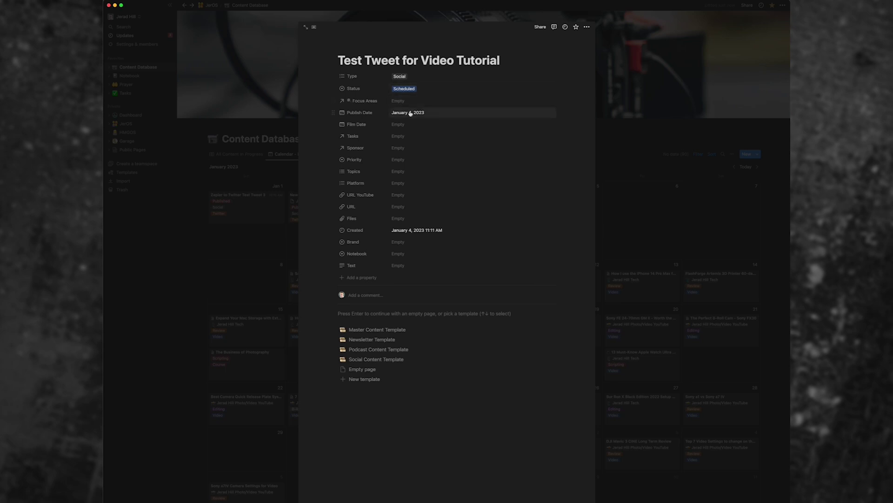
pyautogui.click(407, 185)
pyautogui.click(414, 255)
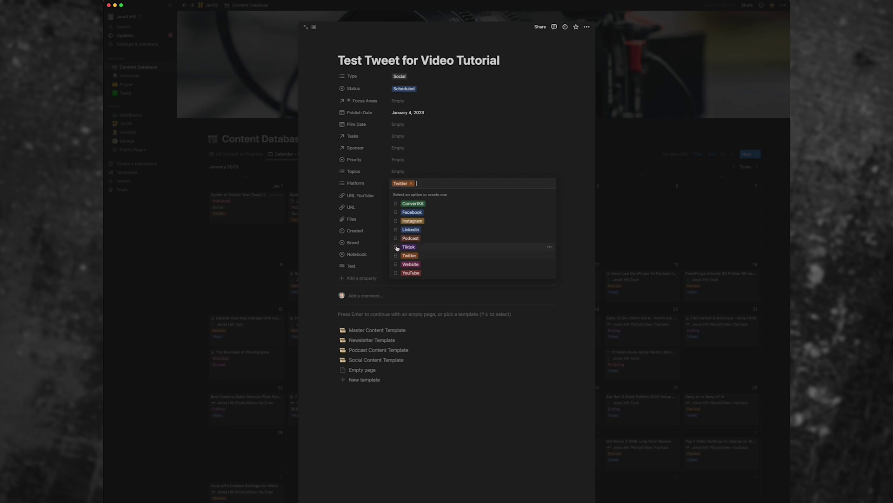
pyautogui.click(373, 269)
pyautogui.click(410, 265)
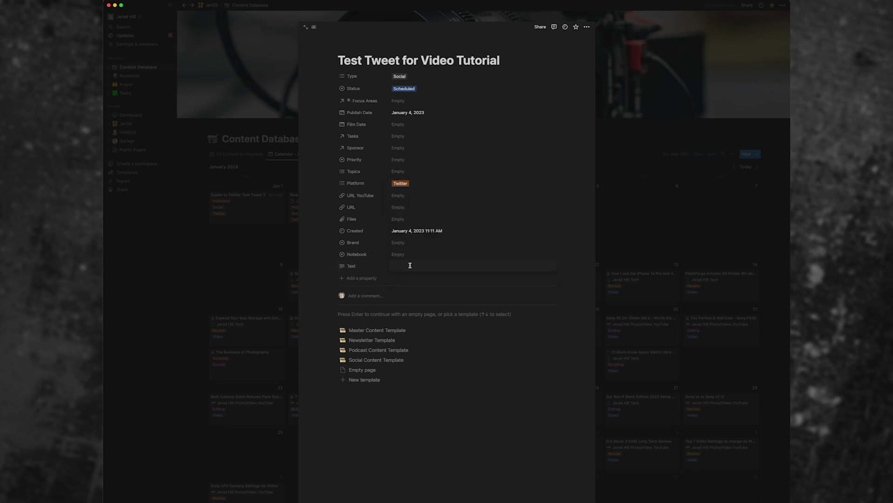
# Enter 'This is a test tweet! Pretty cool that this came from Notion! #notion' as the Text
pyautogui.write('This is a test tweet! Prettyu cool that this came from Notion!@')
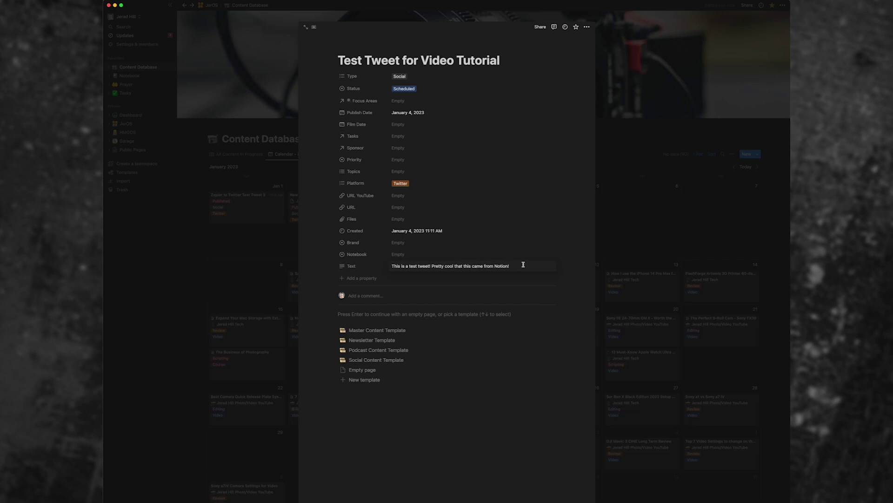
pyautogui.write('@')
pyautogui.press('Escape')
pyautogui.write('notion @')
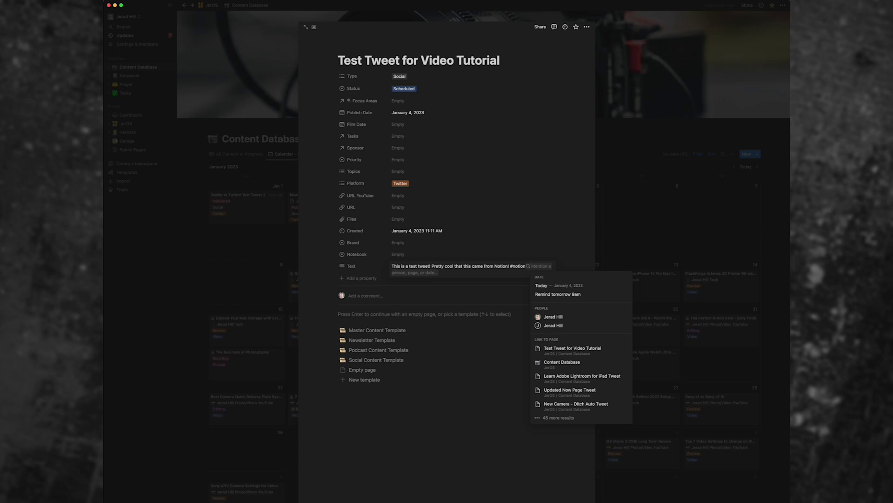
pyautogui.write('notionhq')
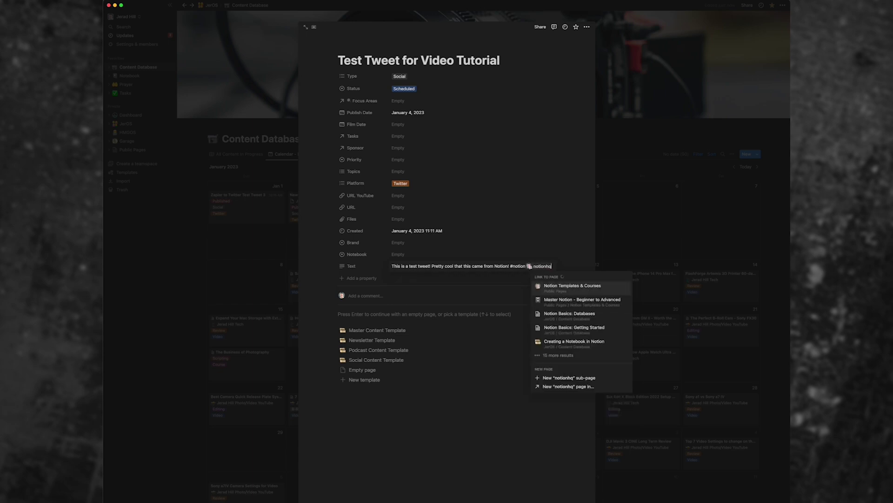
pyautogui.press('Escape')
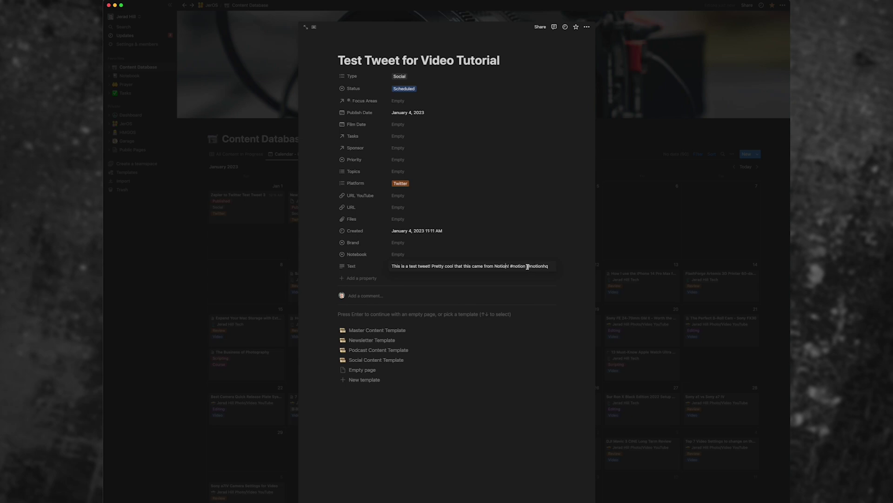
pyautogui.doubleClick(527, 266)
pyautogui.press('BackSpace')
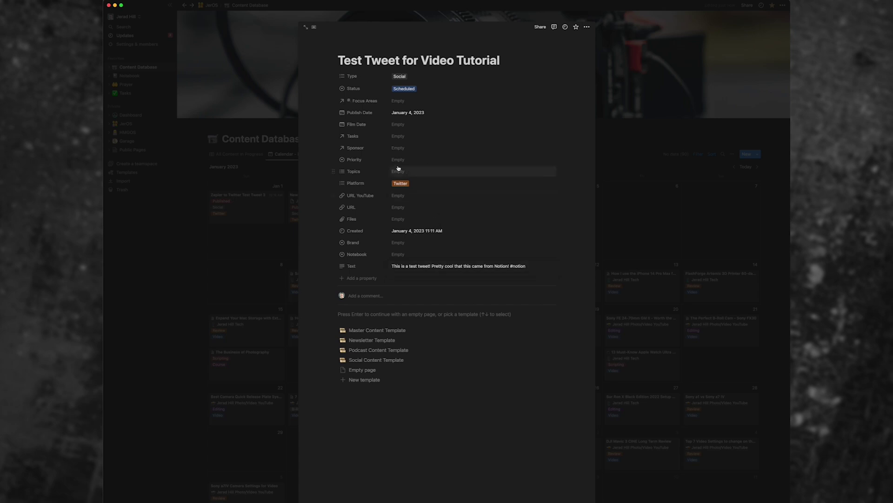
# Upload the Lightroom for iPad course image into the item's Files property
pyautogui.click(405, 219)
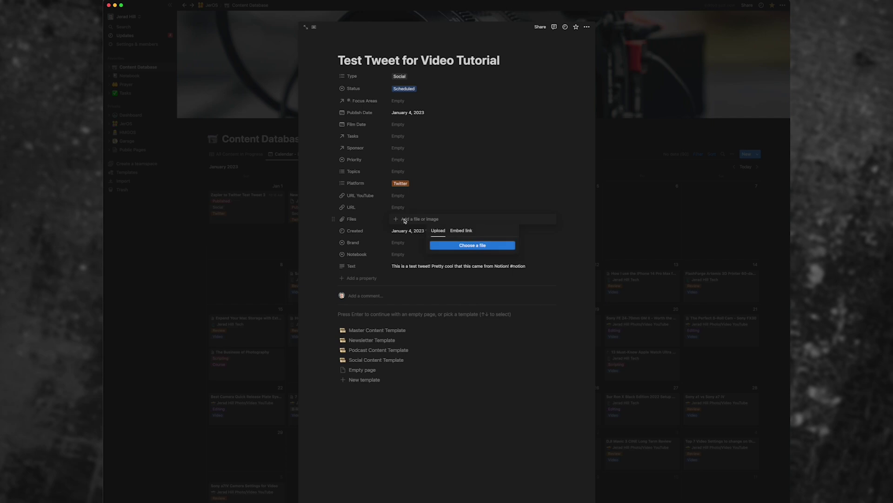
pyautogui.click(455, 245)
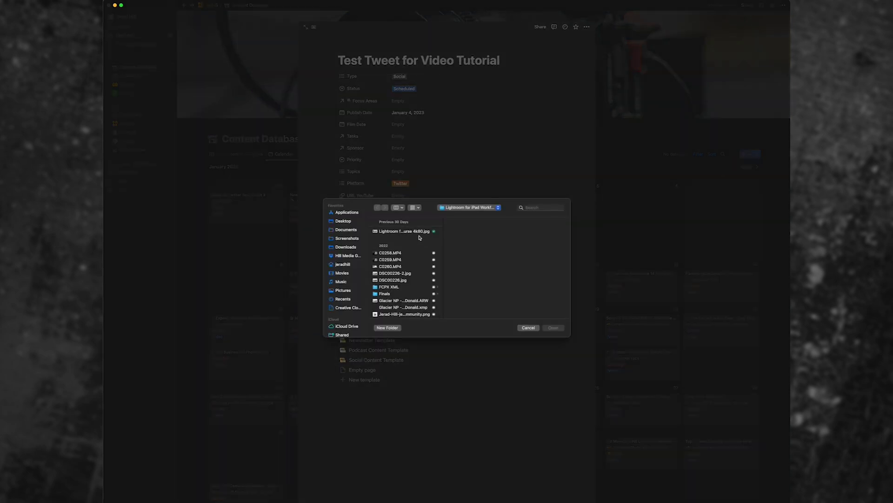
pyautogui.click(410, 275)
pyautogui.click(408, 233)
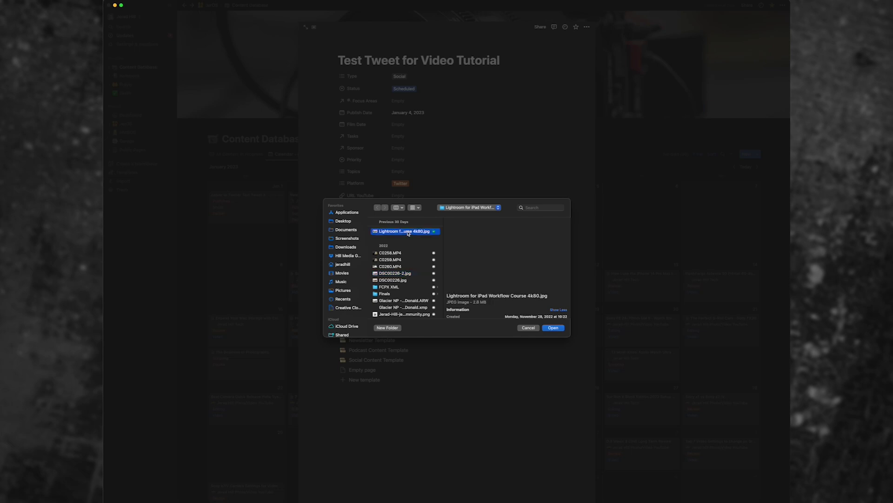
pyautogui.click(556, 326)
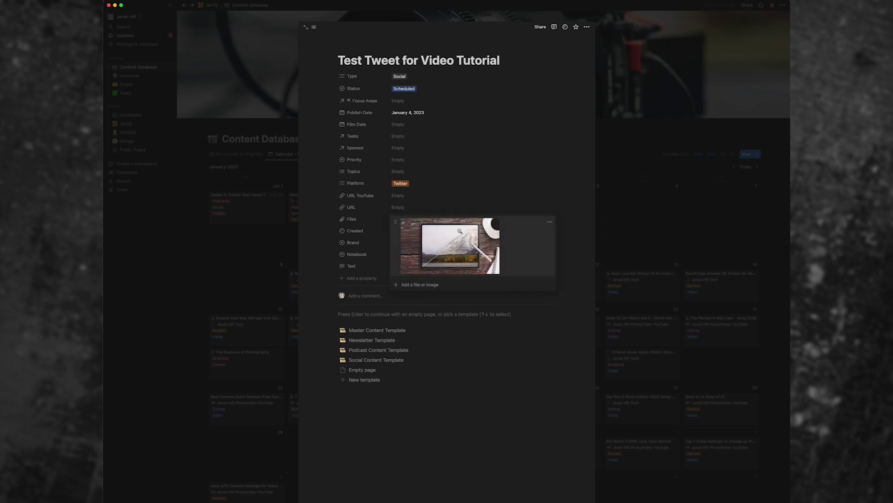
pyautogui.click(449, 208)
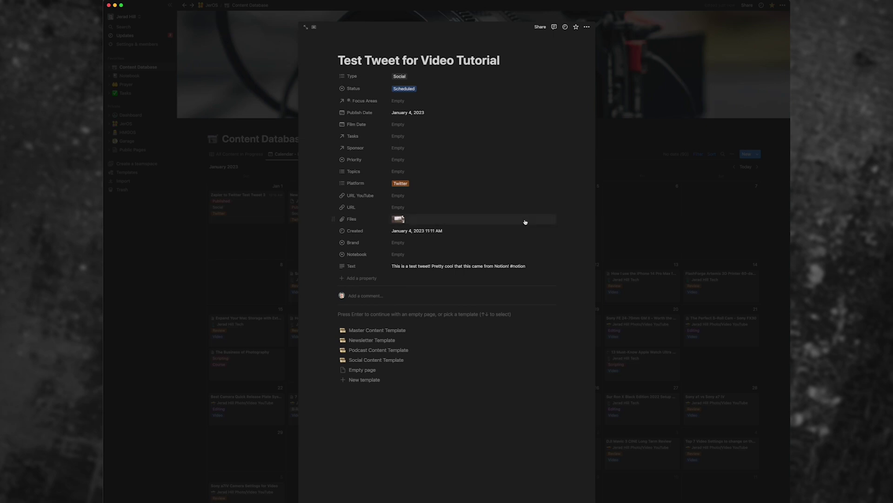
# Open the attached image's original version in the browser
pyautogui.click(417, 219)
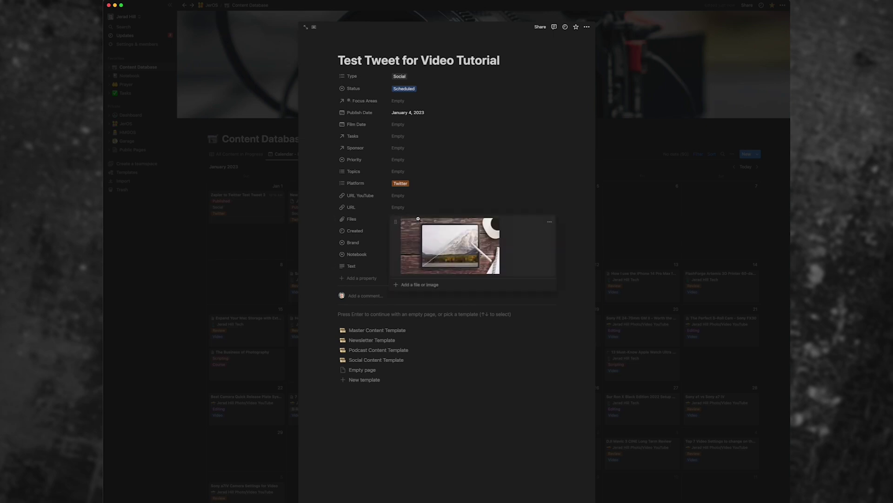
pyautogui.click(549, 222)
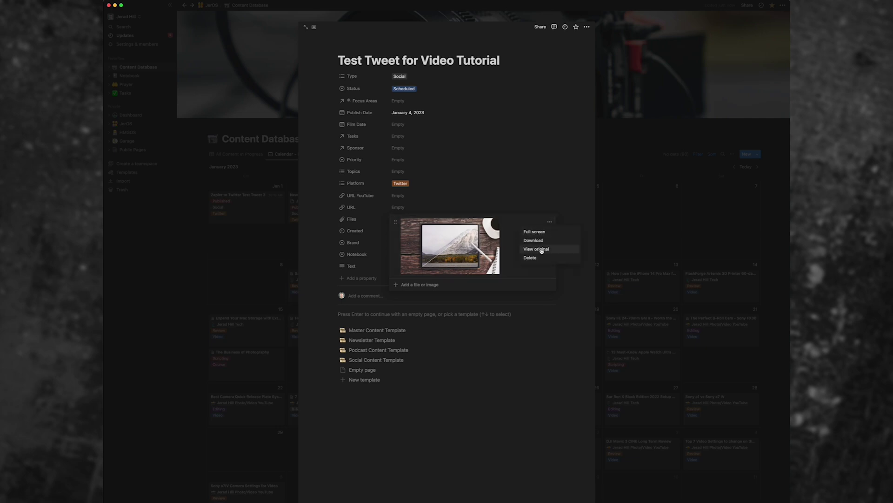
pyautogui.click(536, 249)
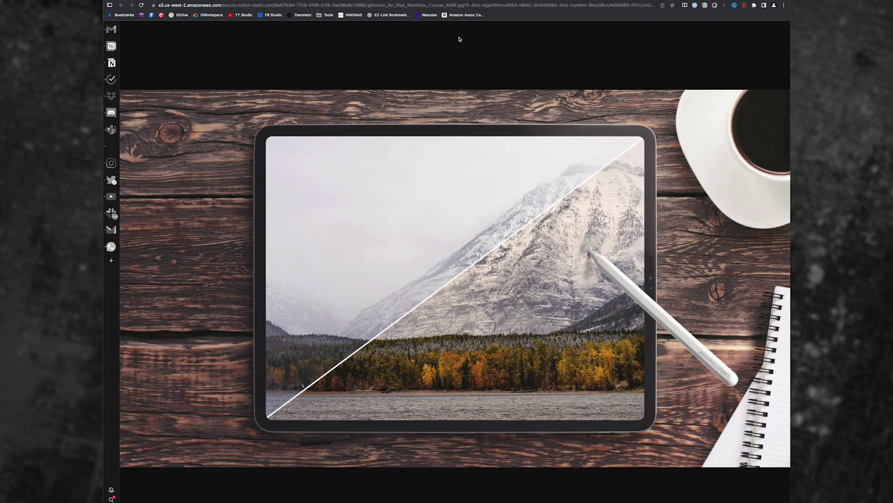
# Select the full-size image's web address in Chrome's address bar
pyautogui.click(441, 6)
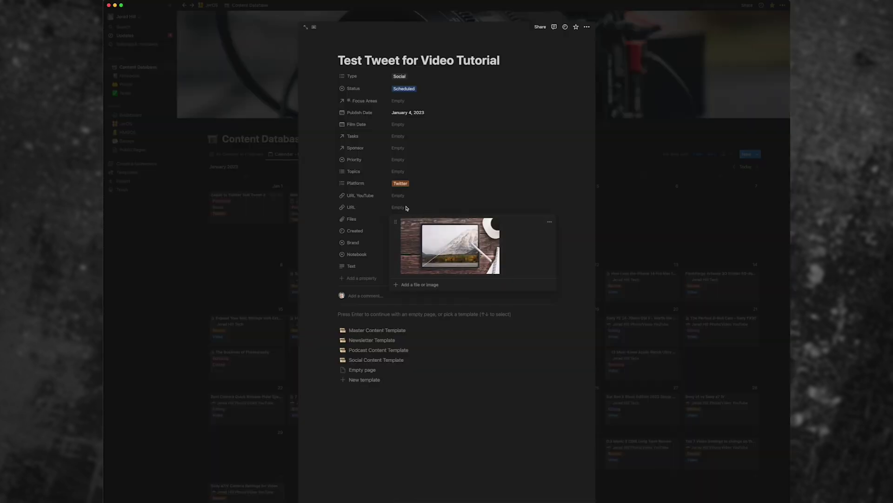
# Paste the image's web address into the item's URL property and check the link
pyautogui.click(402, 207)
pyautogui.press('super+v')
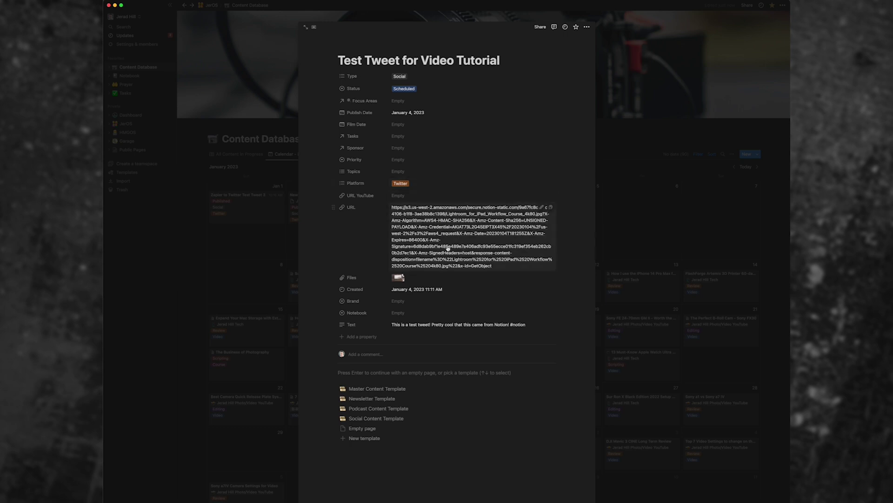
pyautogui.press('Escape')
pyautogui.click(452, 209)
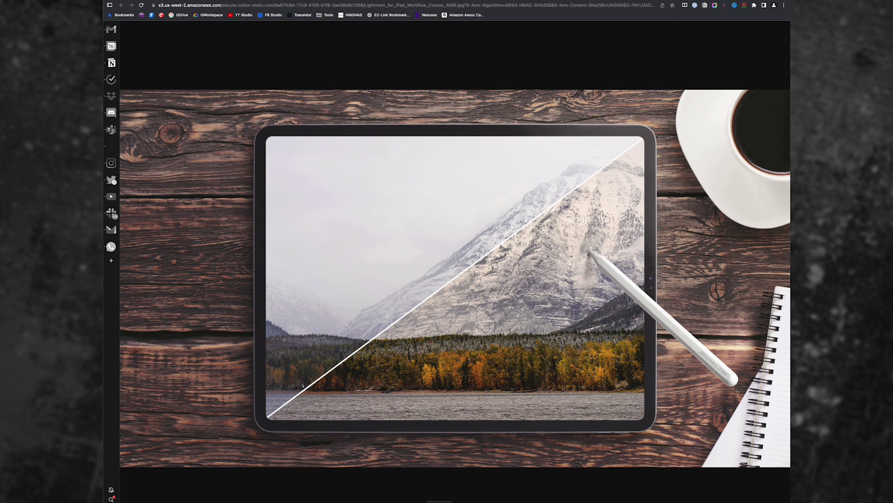
pyautogui.click(405, 501)
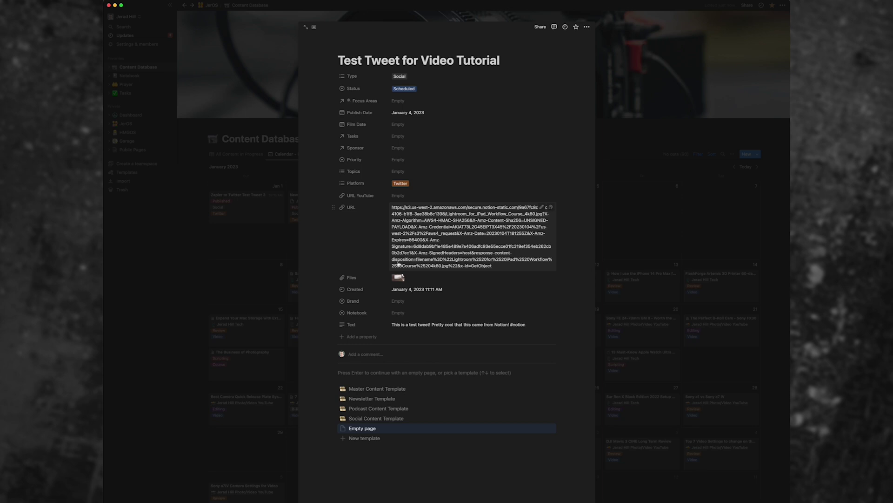
# Set the Publish Date to January 4, 2023 at 11:16 AM and close the page
pyautogui.click(425, 114)
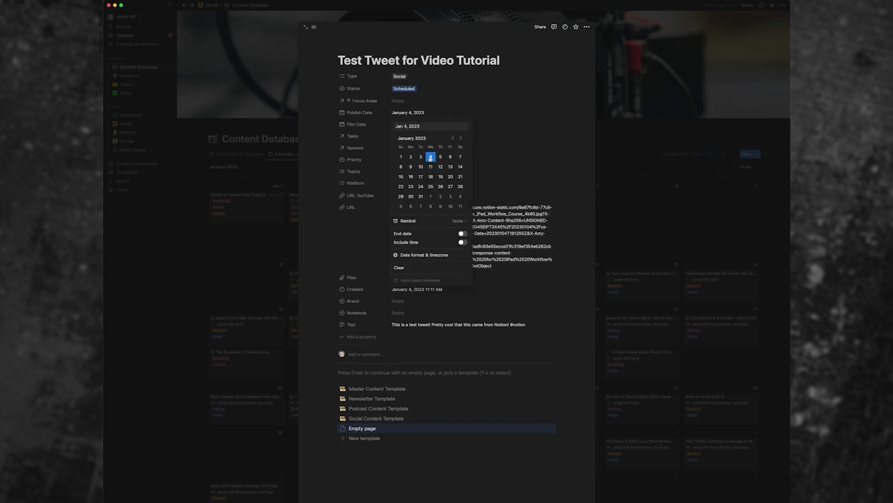
pyautogui.click(463, 242)
pyautogui.click(444, 126)
pyautogui.write('11:18')
pyautogui.click(505, 144)
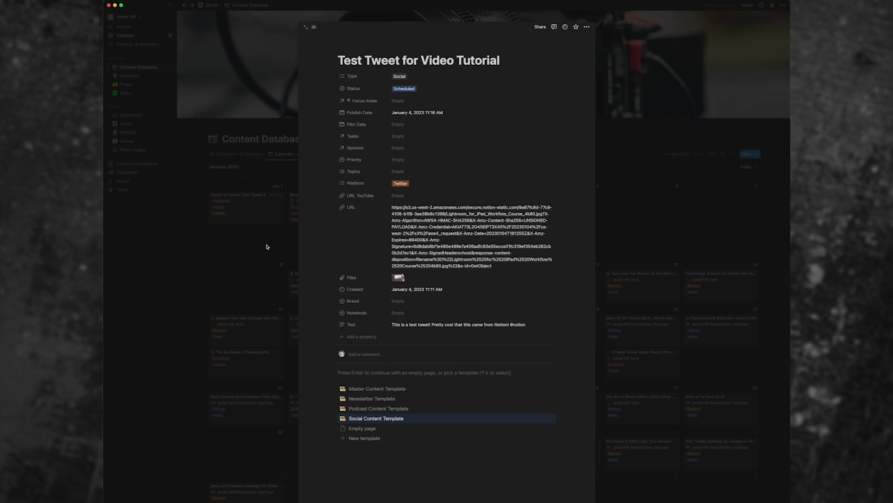
pyautogui.click(261, 186)
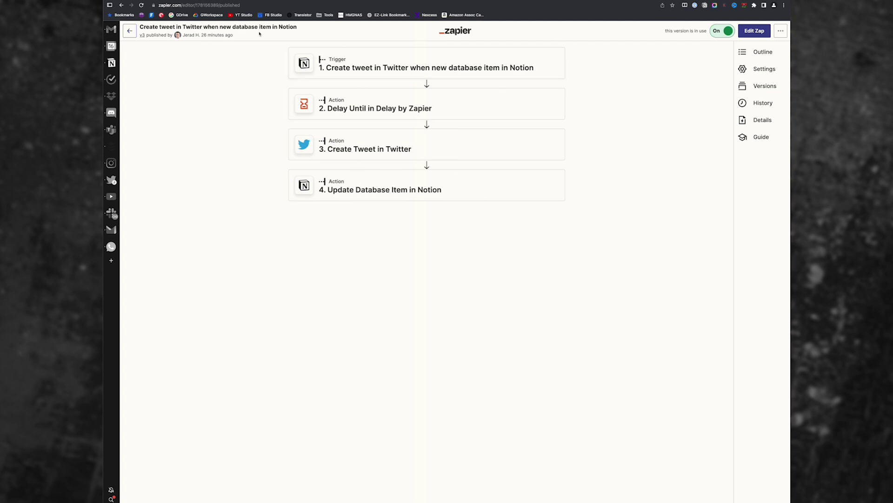
# Create a new zap with Notion's New Database Item as the trigger
pyautogui.click(129, 31)
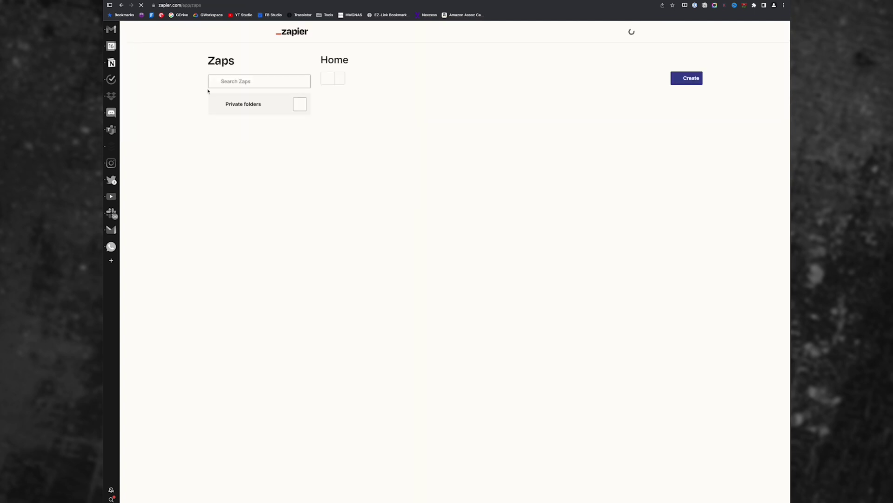
pyautogui.click(727, 78)
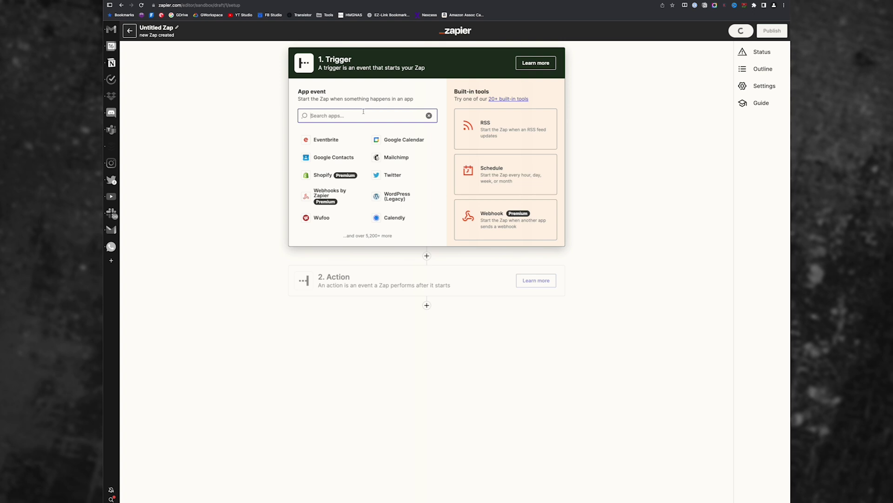
pyautogui.write('notion')
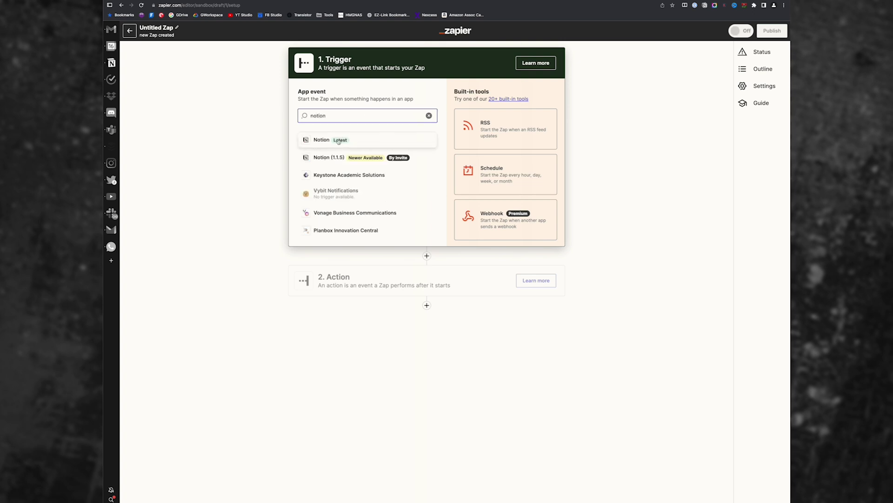
pyautogui.click(339, 141)
pyautogui.click(366, 143)
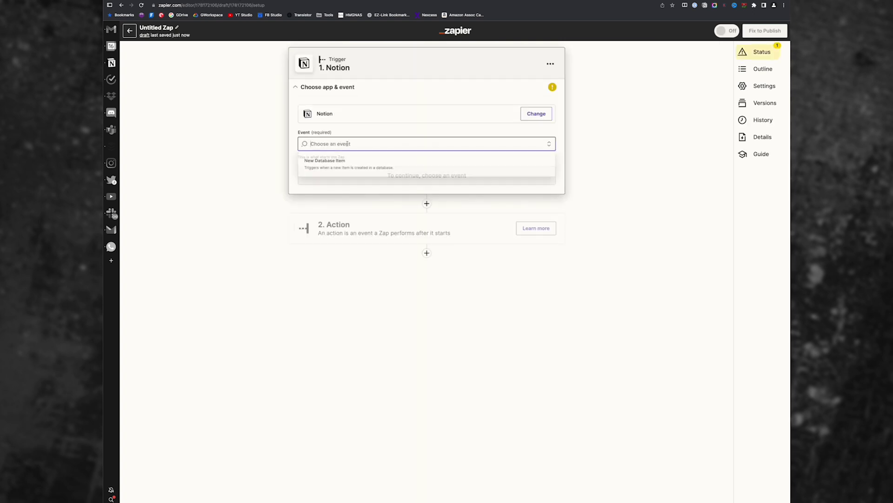
pyautogui.click(340, 165)
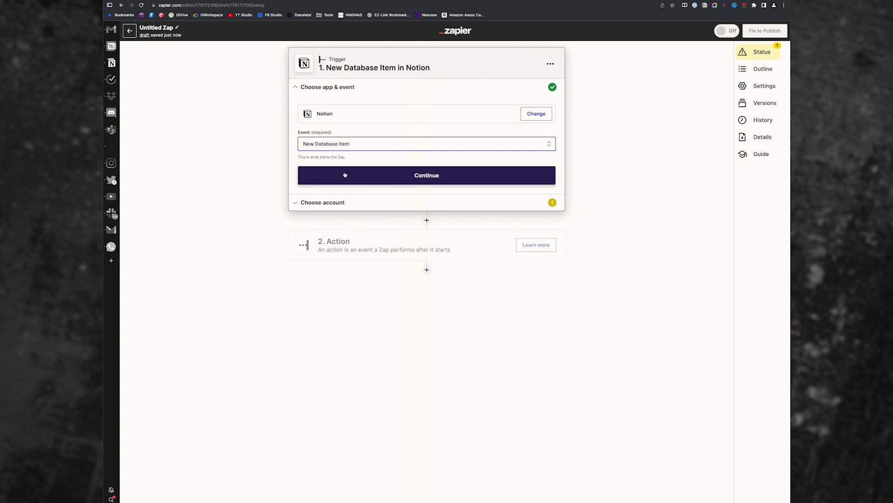
pyautogui.click(346, 174)
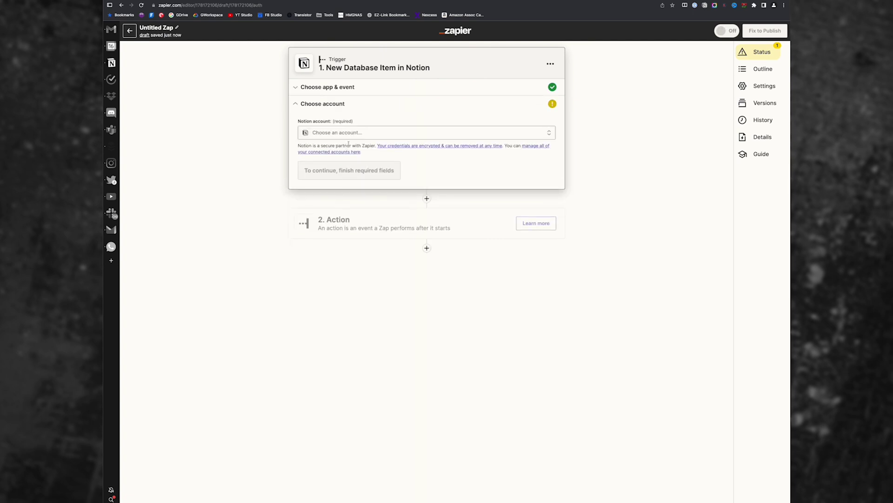
# Connect the first Notion account and select the Content Database for the trigger
pyautogui.click(349, 134)
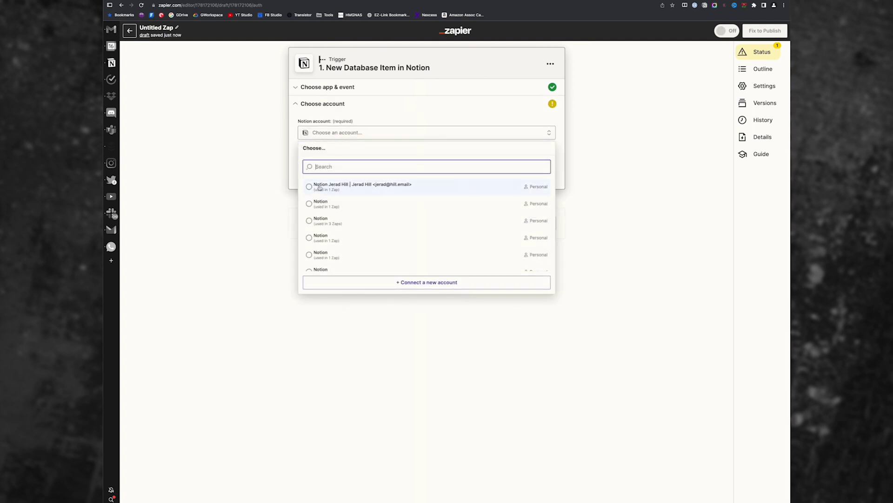
pyautogui.click(332, 187)
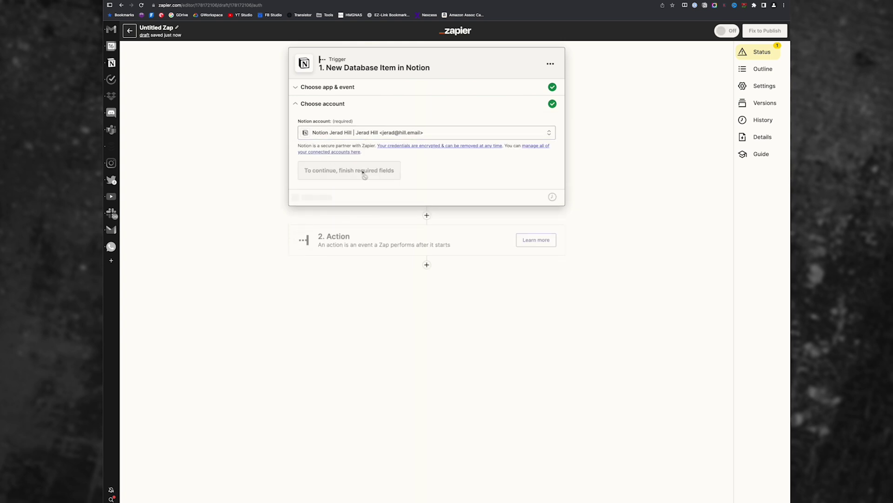
pyautogui.click(318, 171)
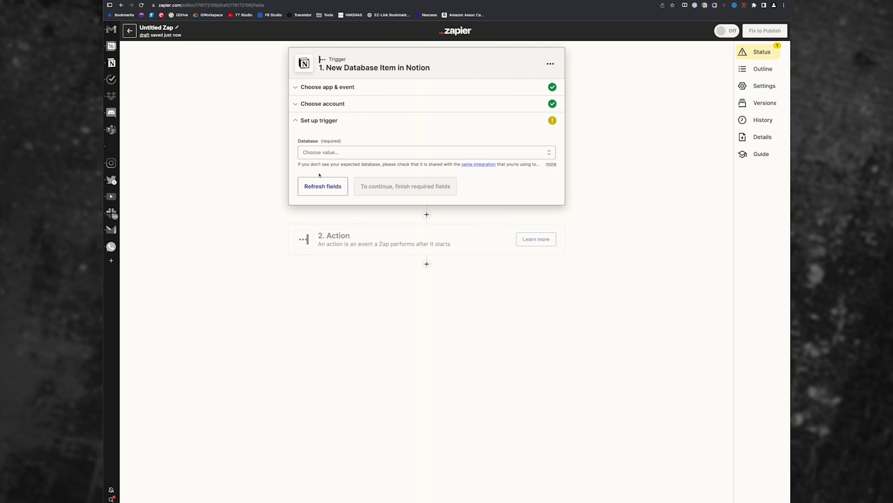
pyautogui.click(338, 153)
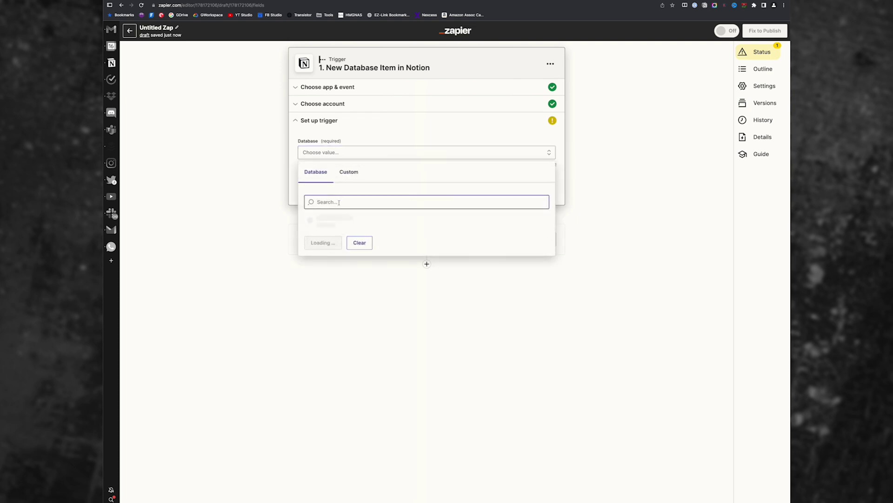
pyautogui.write('content')
pyautogui.click(334, 221)
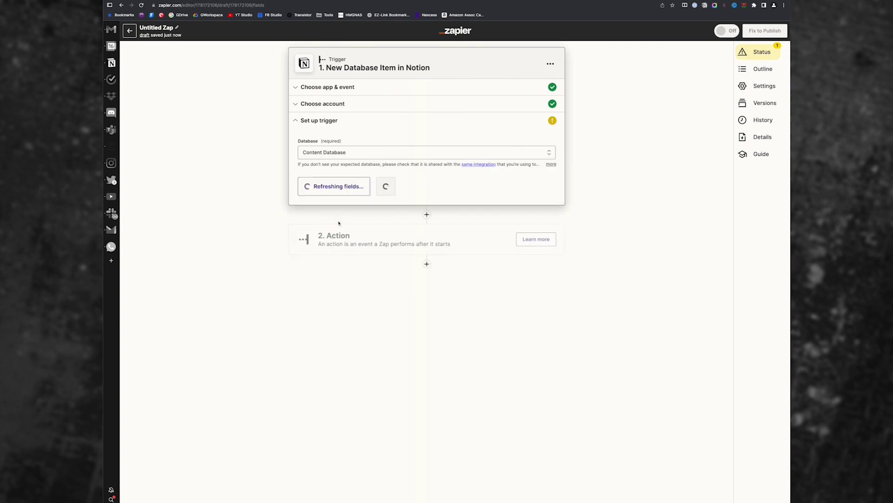
pyautogui.click(377, 188)
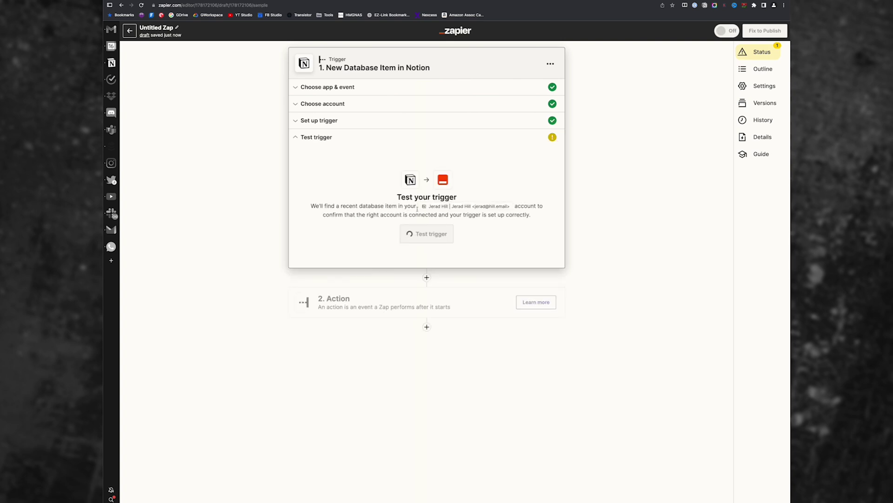
# Test the trigger using Database Item A, the Test Tweet for Video Tutorial item
pyautogui.click(423, 238)
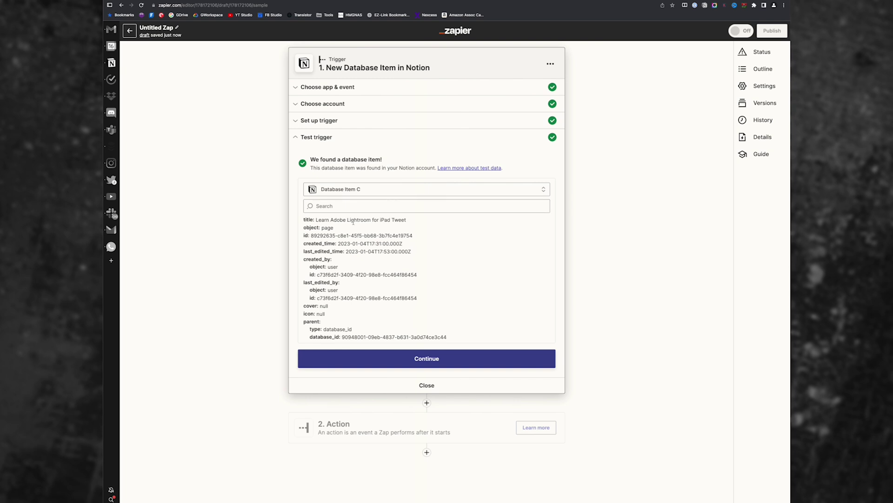
pyautogui.click(352, 190)
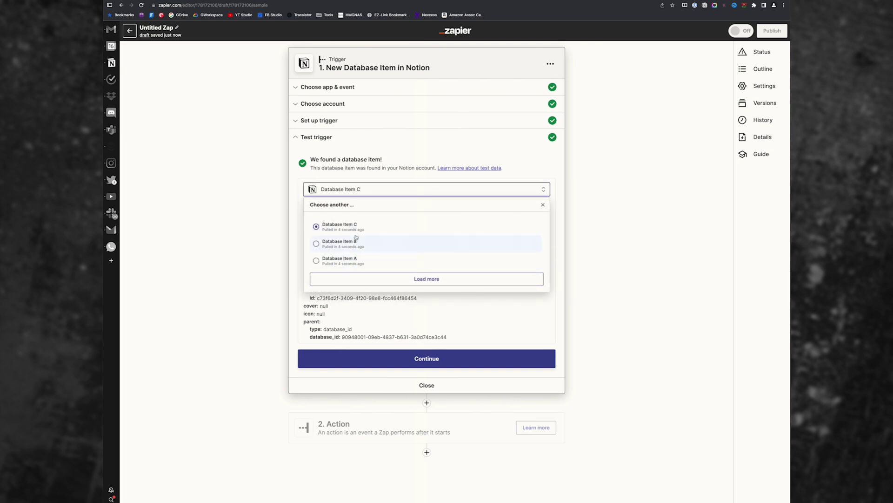
pyautogui.click(340, 242)
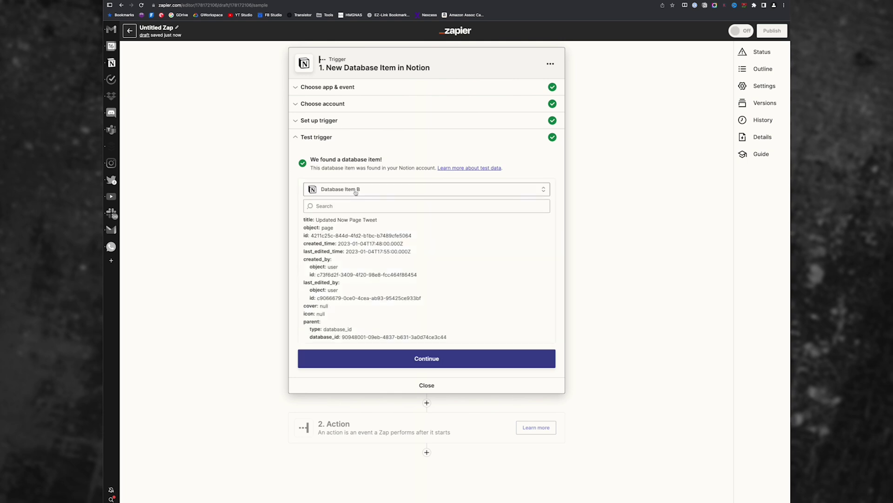
pyautogui.click(356, 192)
pyautogui.click(347, 260)
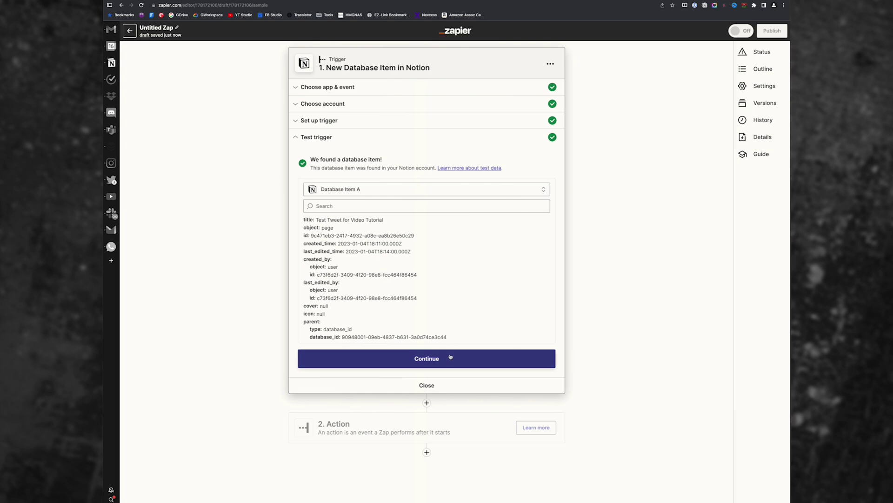
pyautogui.click(417, 359)
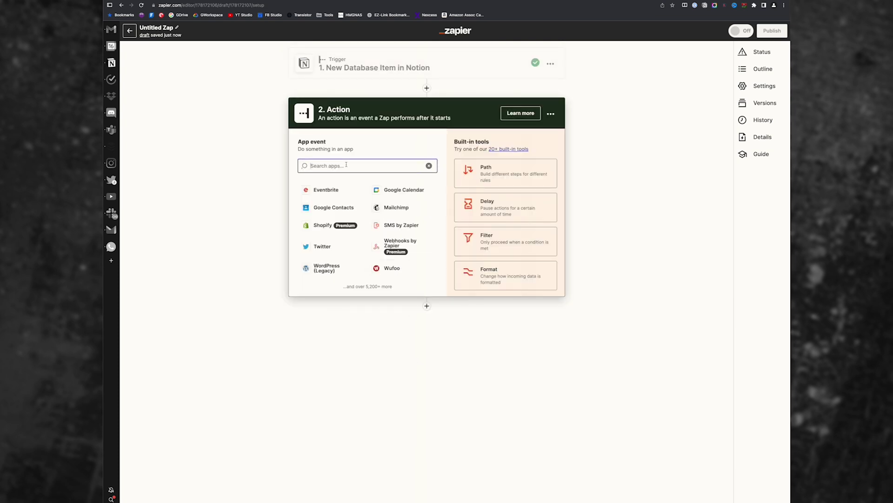
pyautogui.click(491, 210)
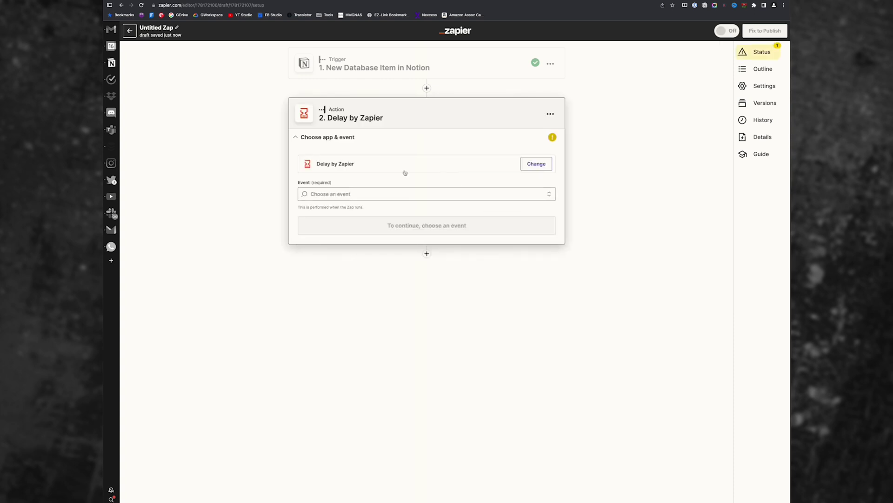
# Make step 2 a Delay Until using the Notion item's publish date
pyautogui.click(351, 194)
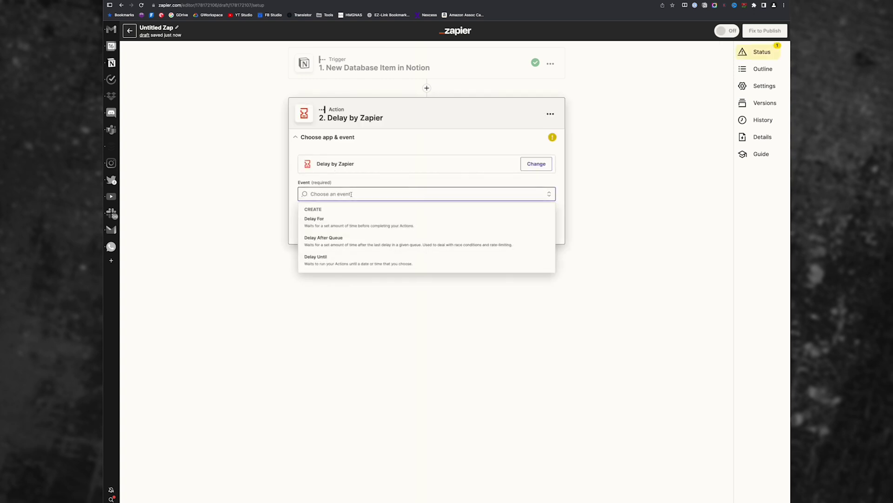
pyautogui.click(342, 266)
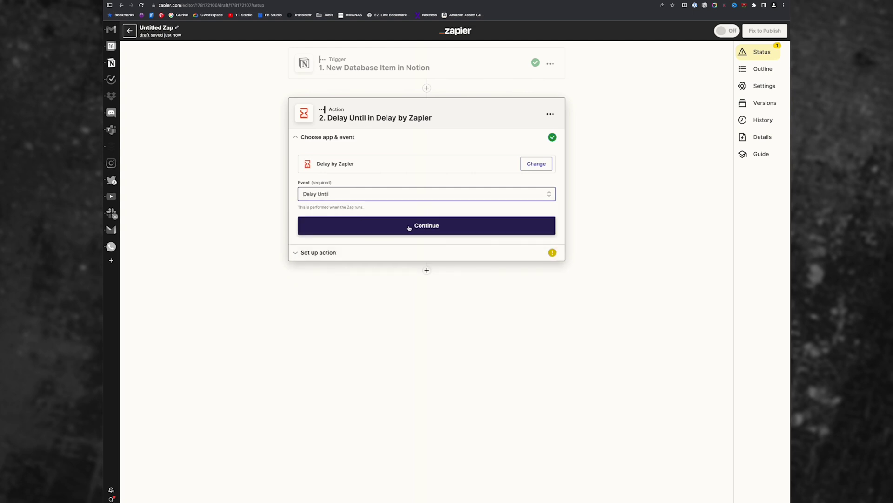
pyautogui.click(409, 228)
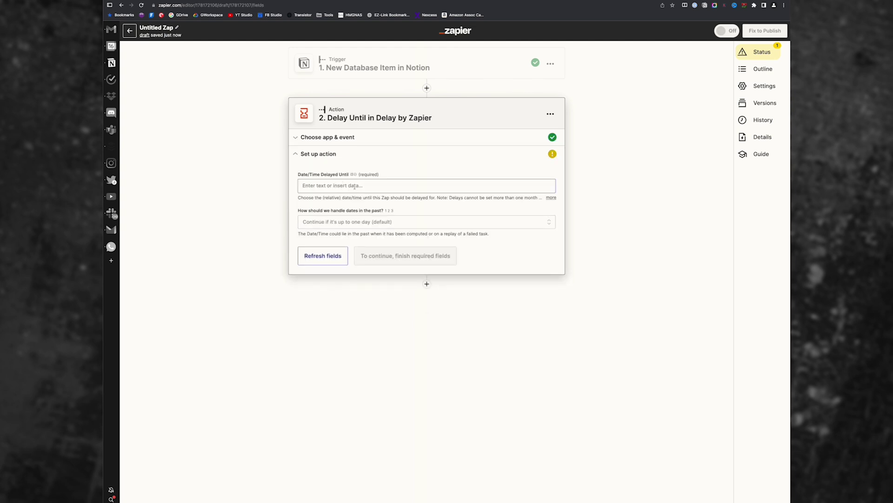
pyautogui.click(355, 187)
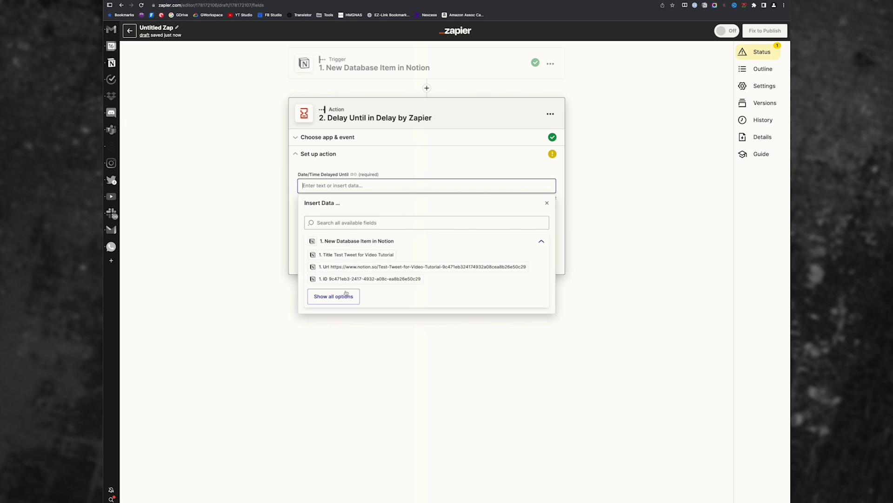
pyautogui.click(334, 296)
pyautogui.scroll(-1, 437, 371)
pyautogui.scroll(-3, 438, 371)
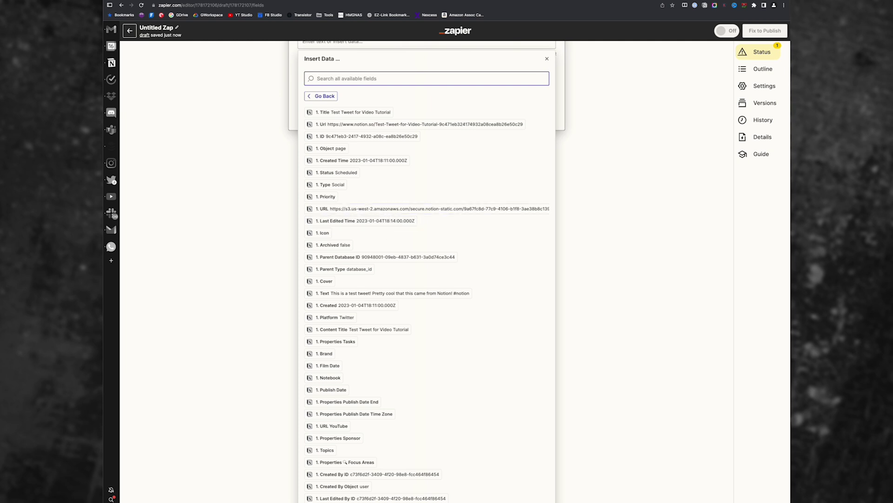
pyautogui.scroll(3, 412, 154)
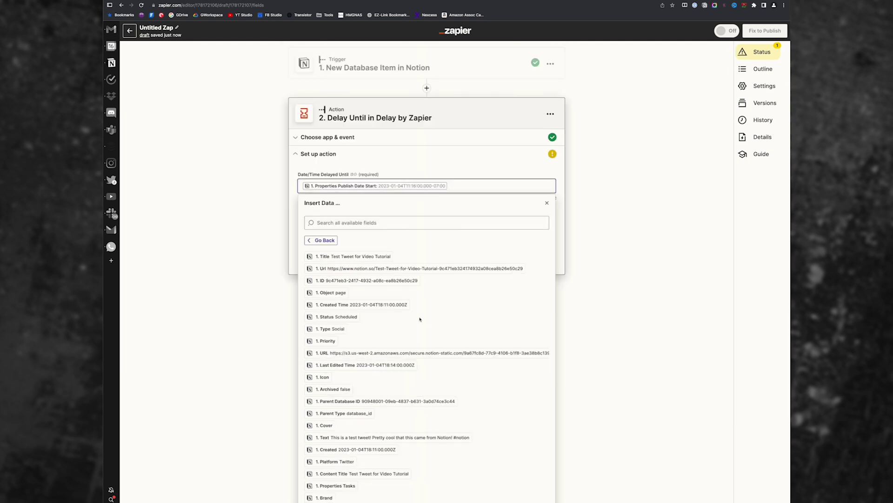
pyautogui.click(412, 154)
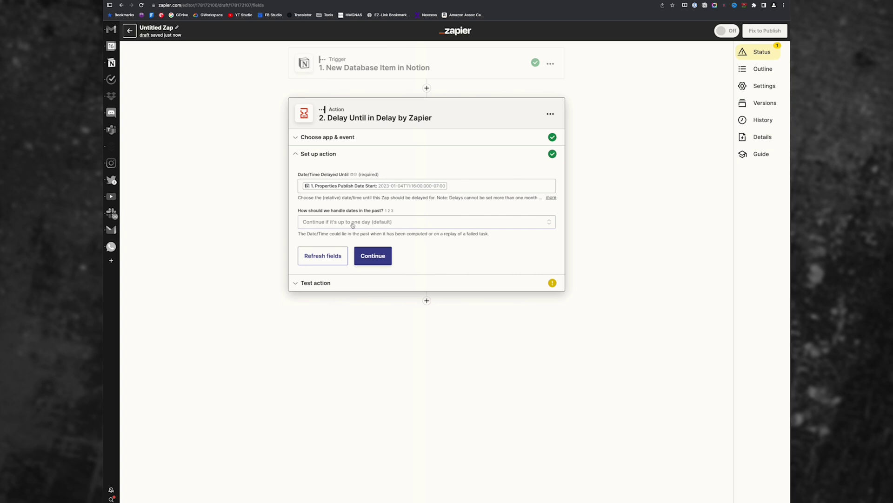
# Keep default one-day past-date handling, test the delay, and add Twitter as step 3
pyautogui.click(370, 225)
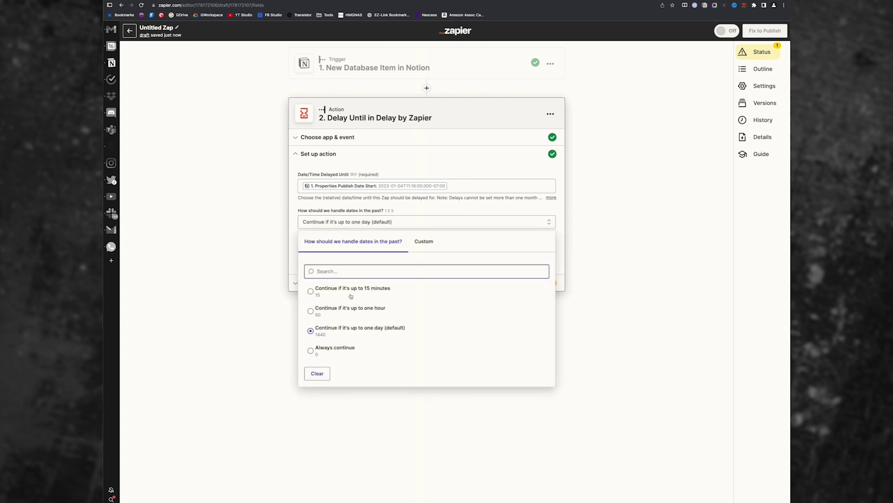
pyautogui.click(293, 261)
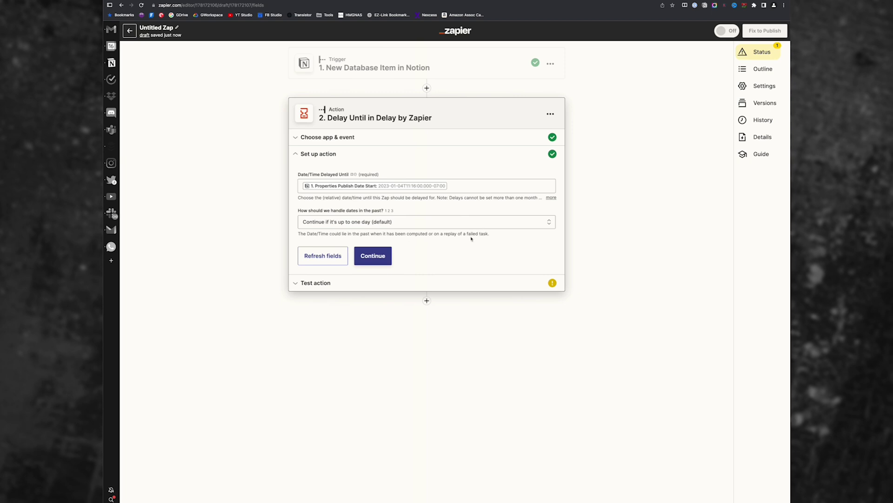
pyautogui.click(376, 255)
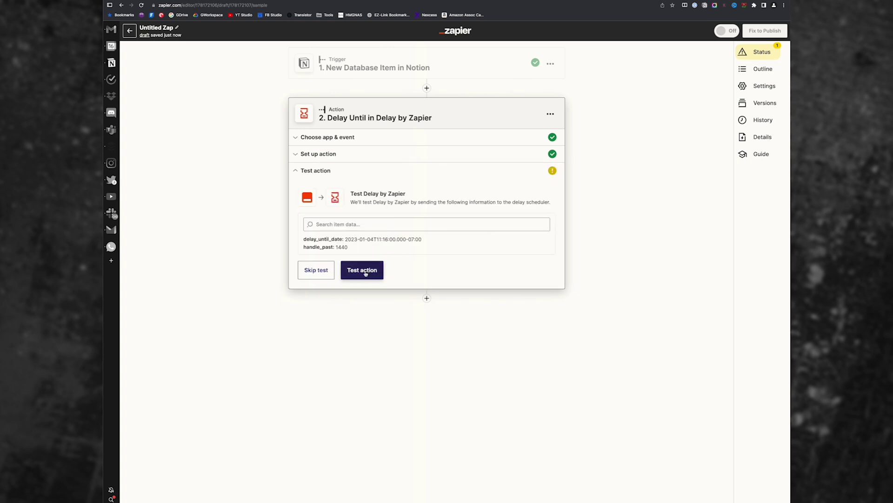
pyautogui.click(363, 270)
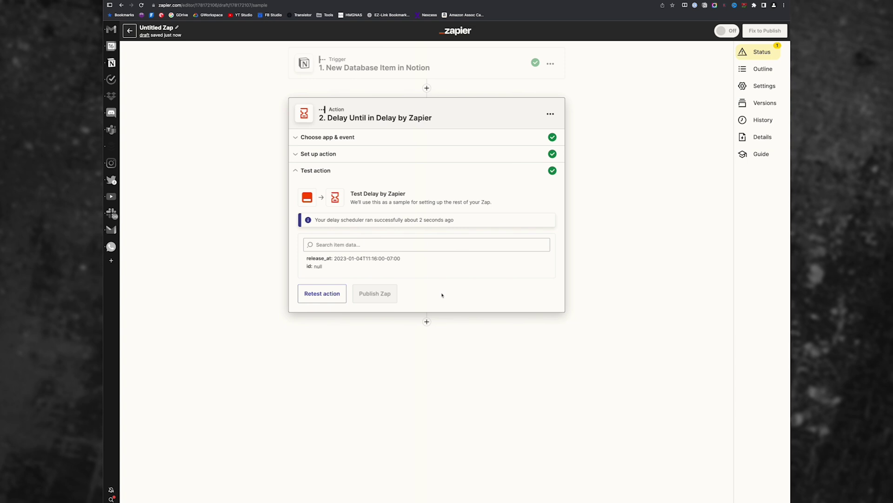
pyautogui.click(426, 321)
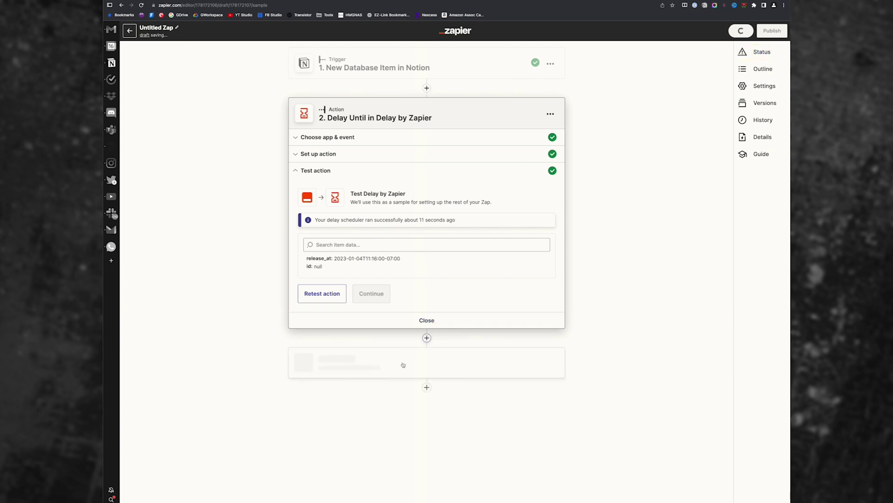
pyautogui.click(323, 296)
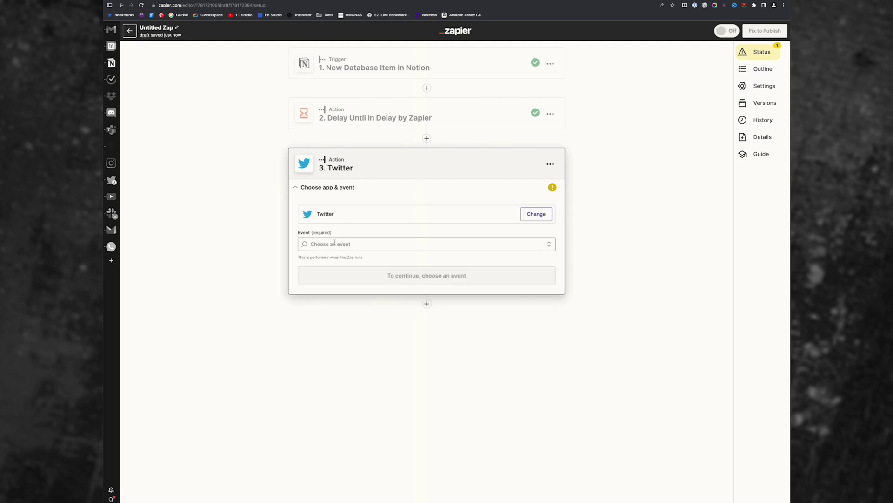
# Set step 3 to the Create Tweet event on the connected Twitter account
pyautogui.click(335, 243)
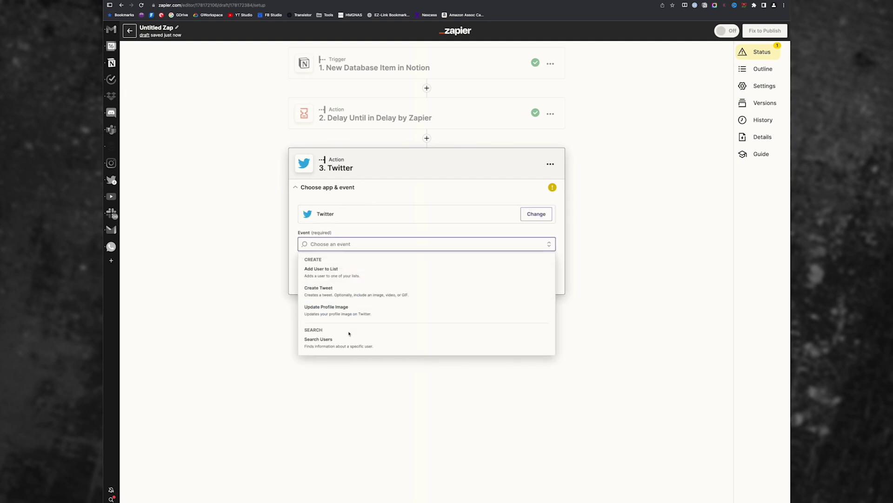
pyautogui.click(344, 290)
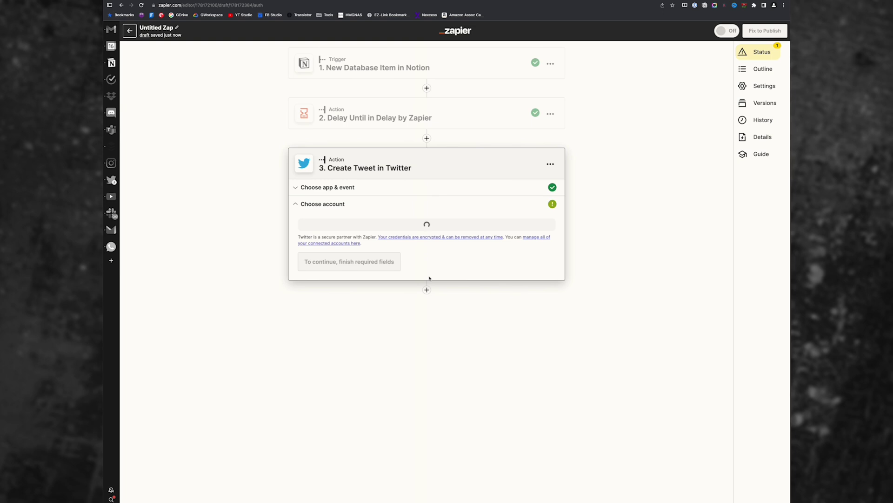
pyautogui.click(363, 233)
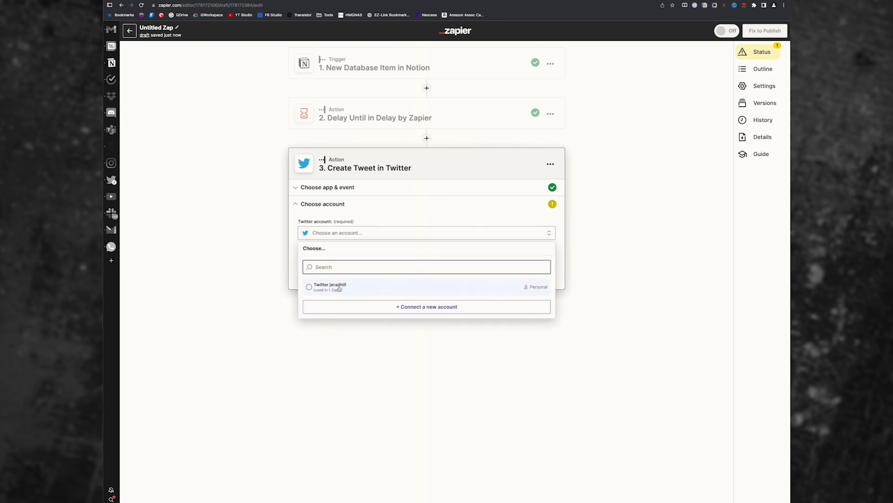
pyautogui.click(339, 287)
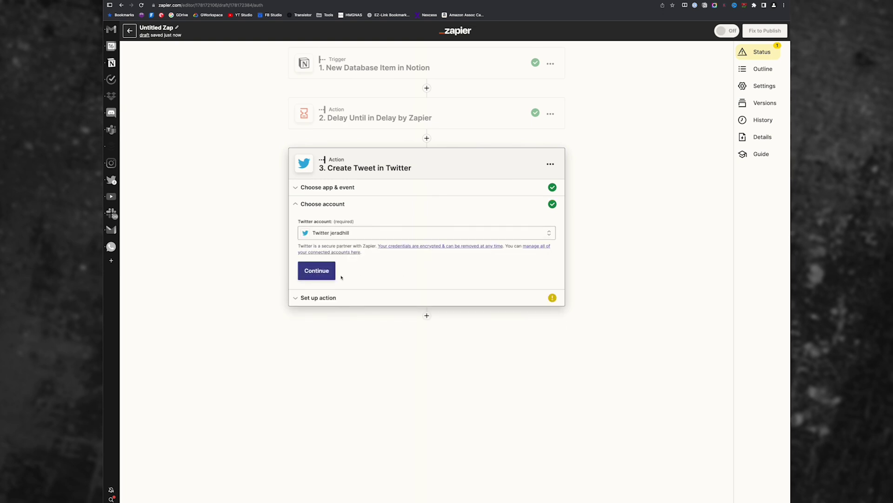
pyautogui.click(321, 271)
# Insert the Notion item's Text field as the tweet message
pyautogui.click(343, 255)
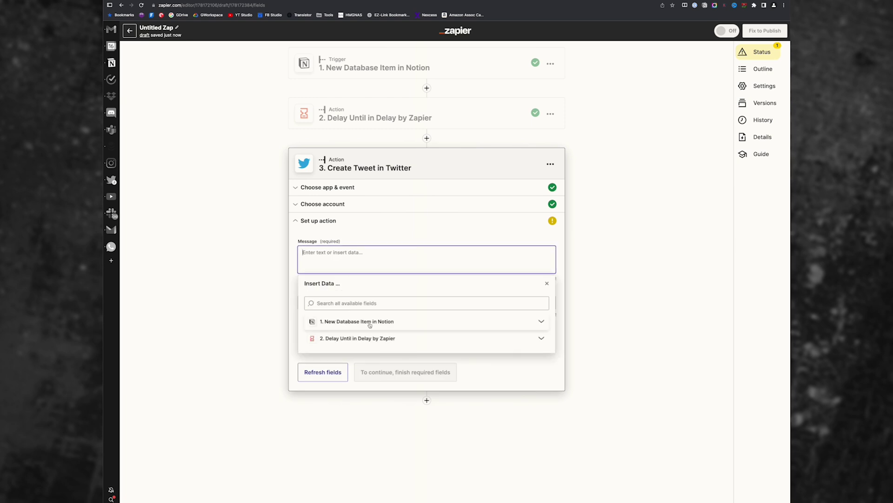
pyautogui.click(391, 324)
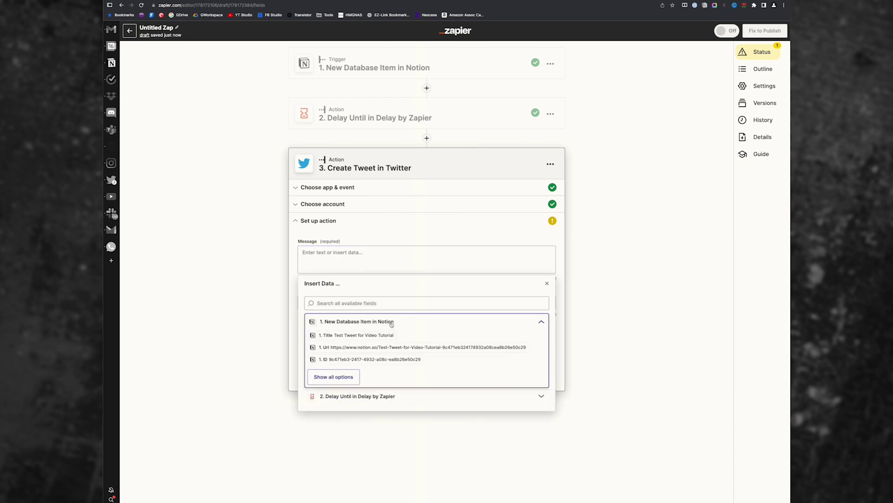
pyautogui.click(343, 375)
pyautogui.scroll(-5, 372, 370)
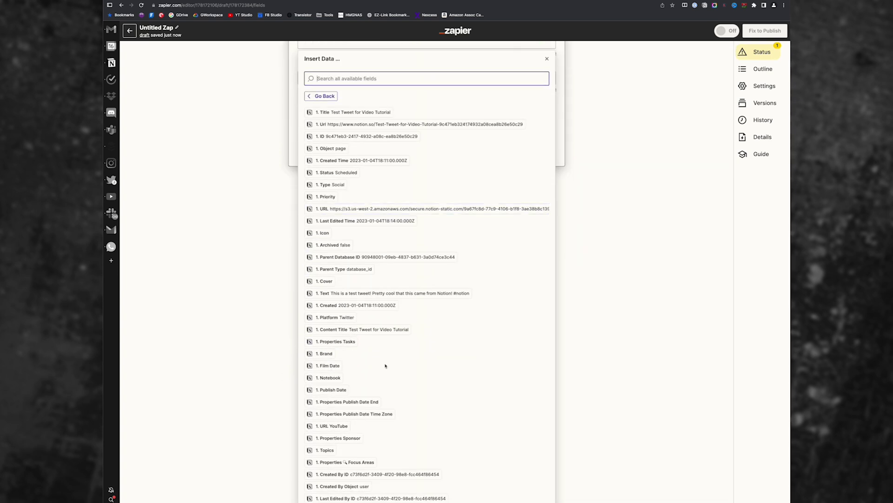
pyautogui.click(358, 293)
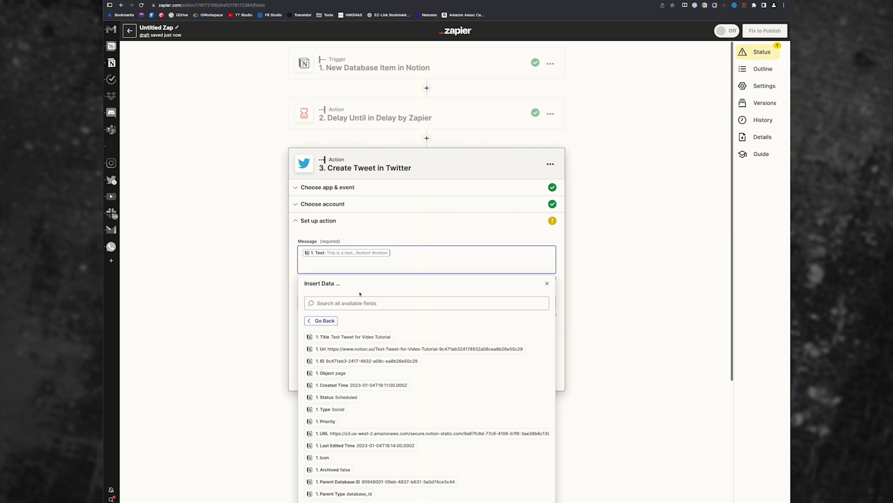
pyautogui.press('Escape')
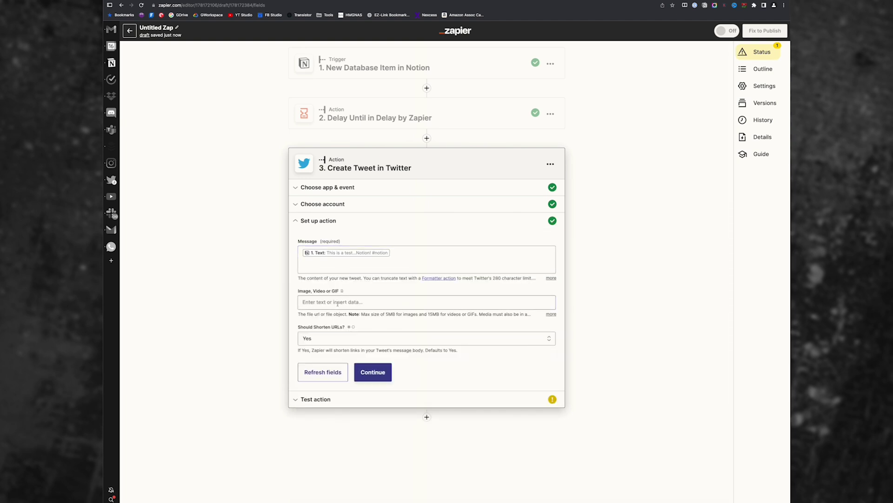
# Insert the Notion item's URL field as the tweet's image
pyautogui.click(339, 302)
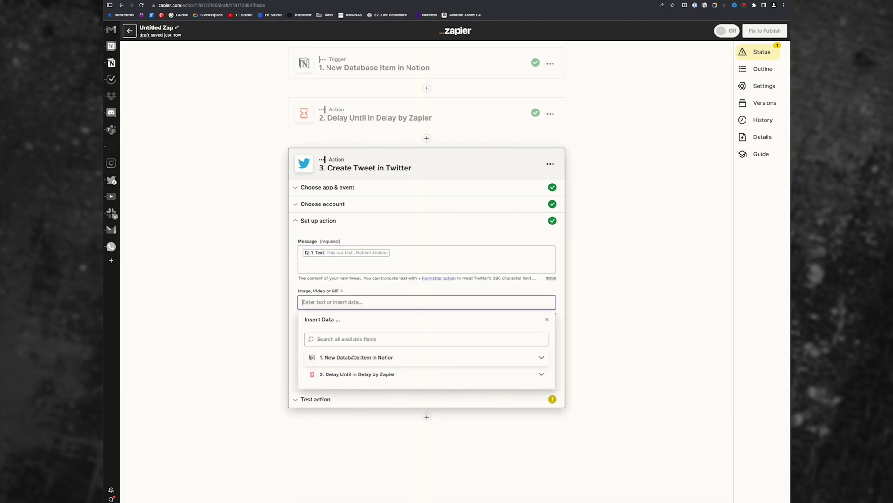
pyautogui.click(352, 356)
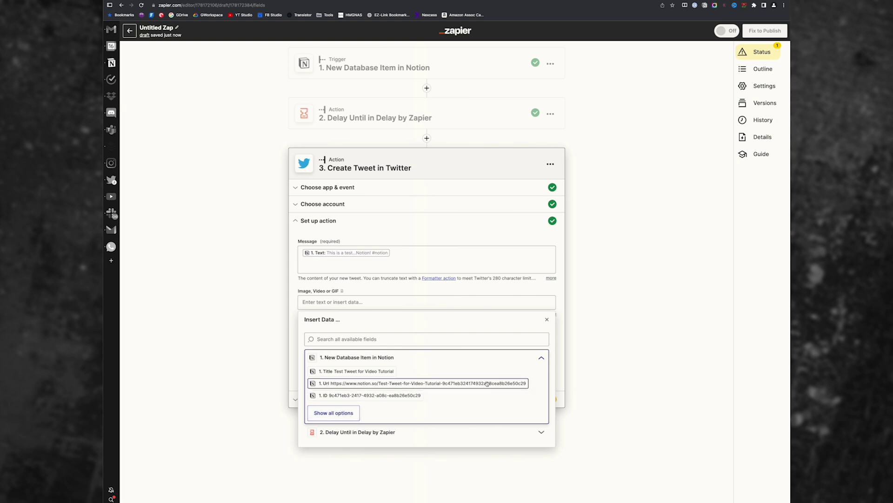
pyautogui.click(333, 413)
pyautogui.scroll(-5, 400, 405)
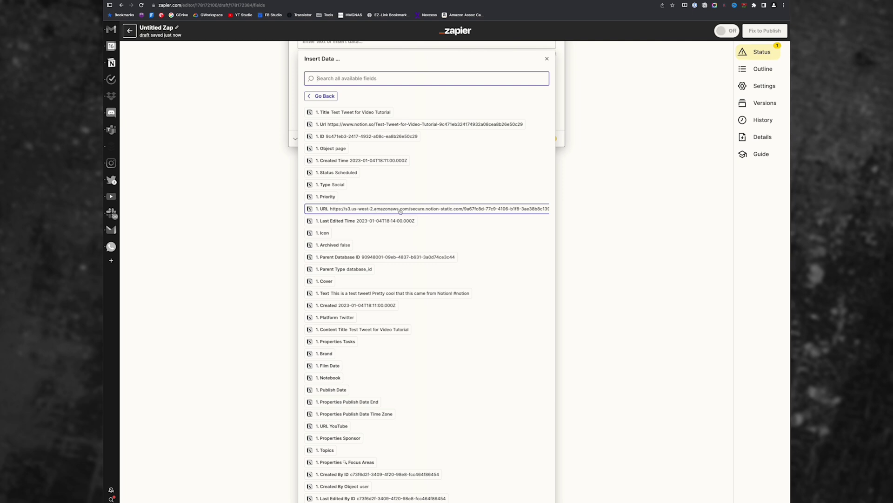
pyautogui.click(447, 210)
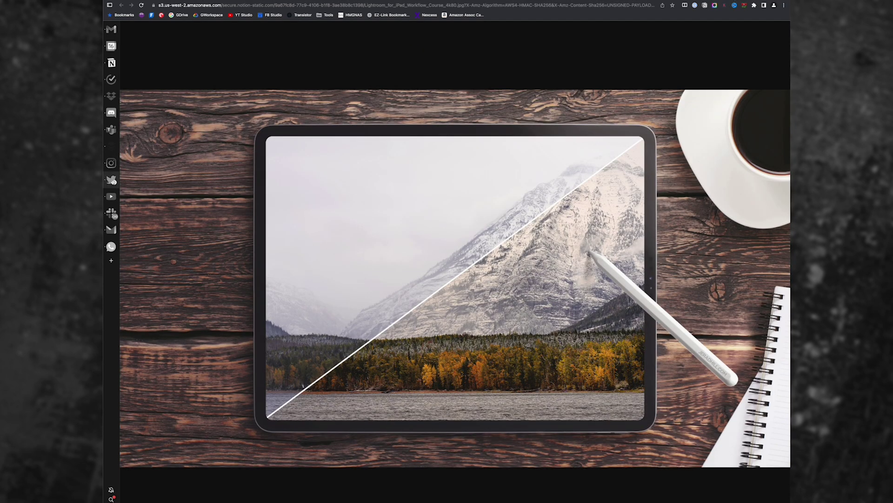
# Scroll through the existing tweets on the Twitter profile feed
pyautogui.click(112, 181)
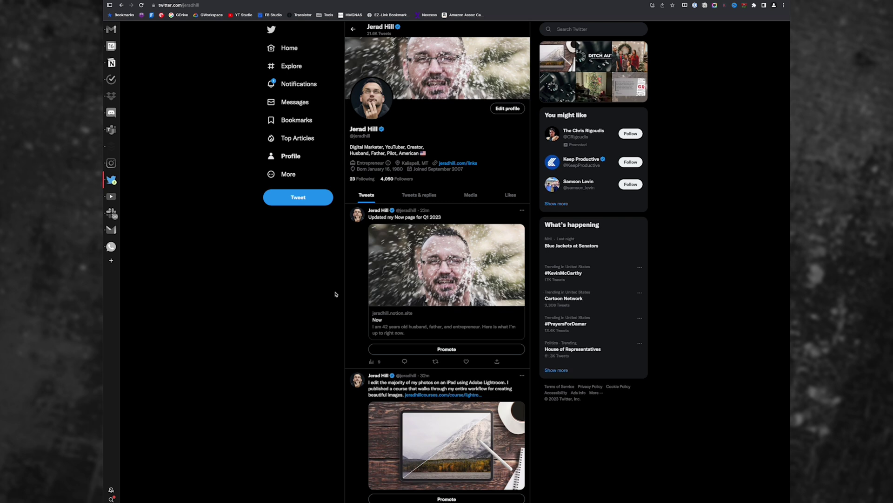
pyautogui.scroll(-2, 372, 298)
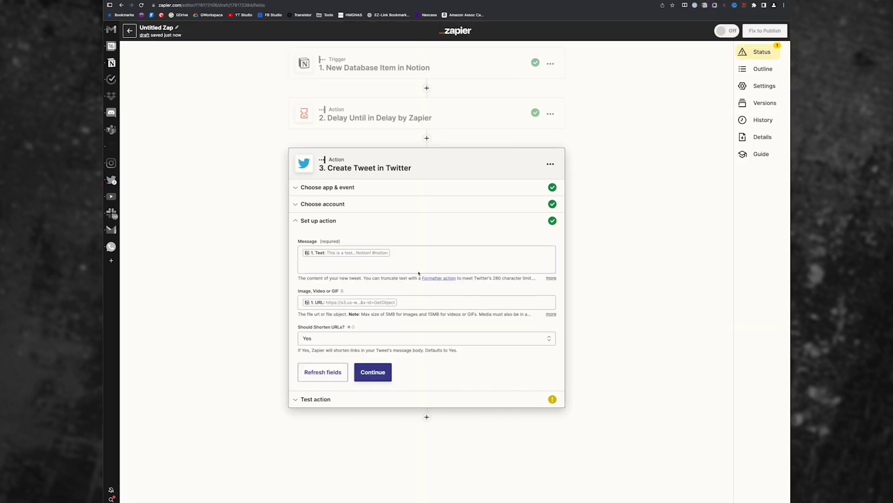
# Test the Create Tweet step to post the Notion text and iPad mountain image, then view it on Twitter
pyautogui.click(375, 373)
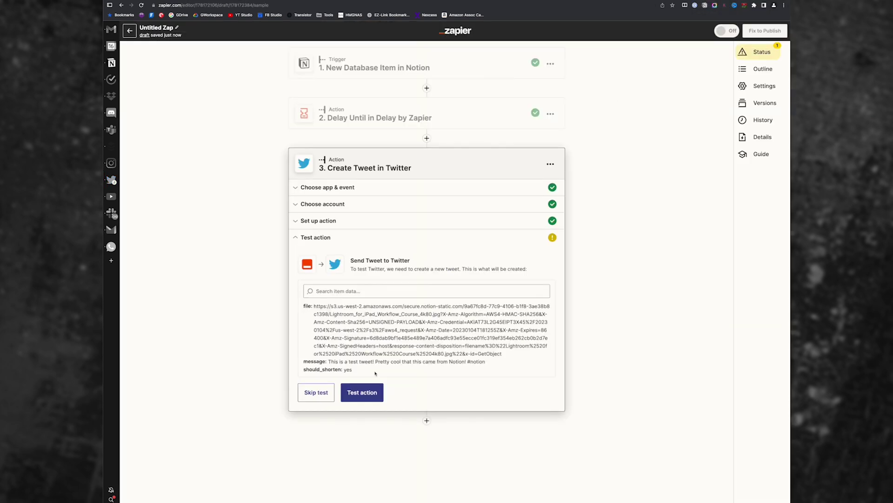
pyautogui.click(365, 395)
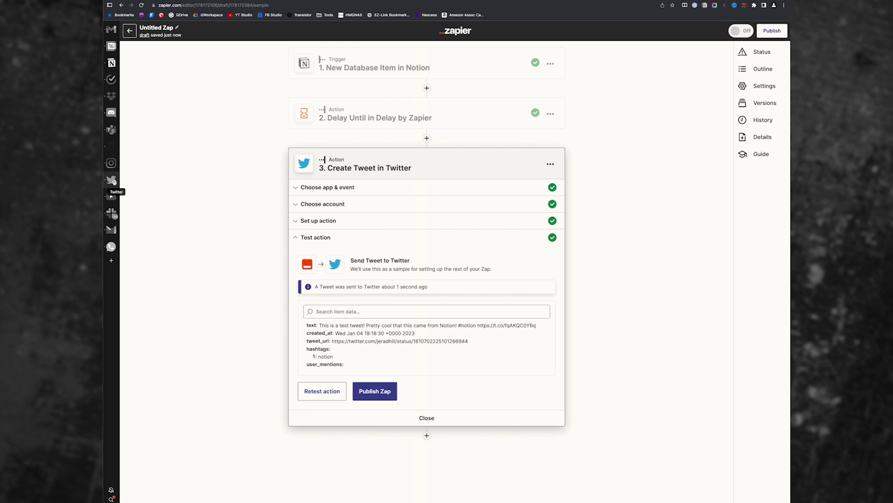
pyautogui.click(114, 181)
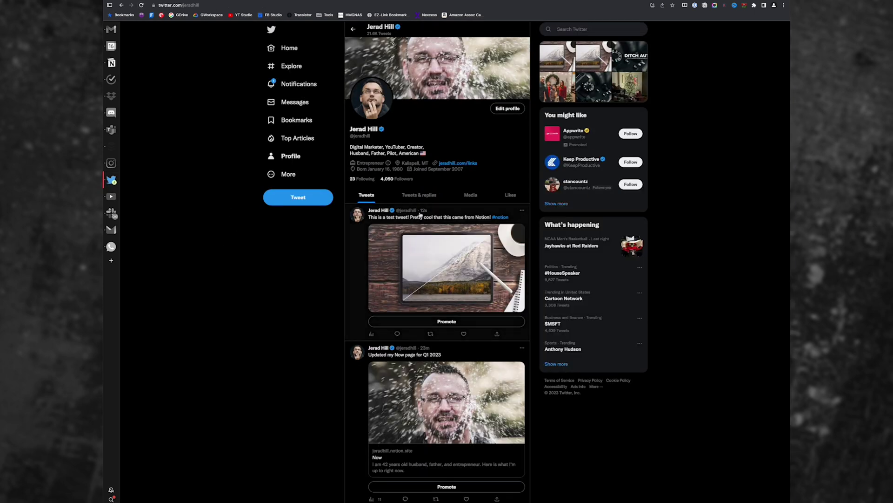
# Delete the Notion test tweet from the Twitter profile
pyautogui.click(522, 211)
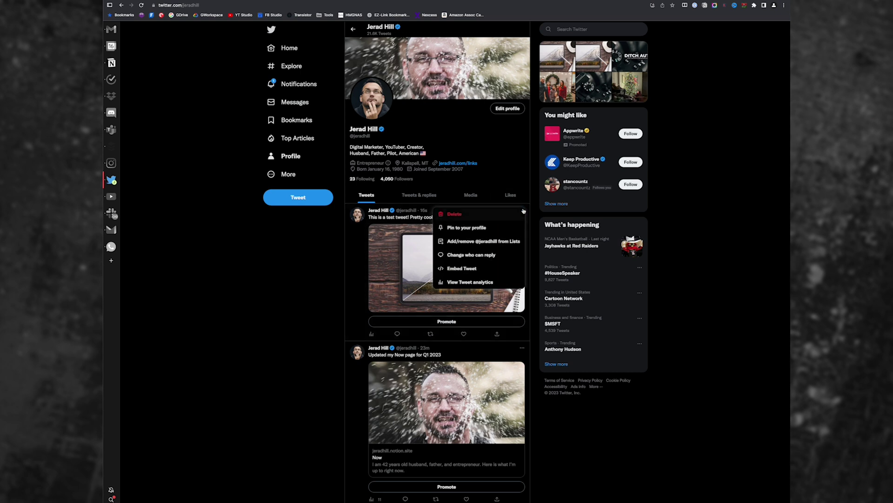
pyautogui.click(466, 214)
pyautogui.click(469, 288)
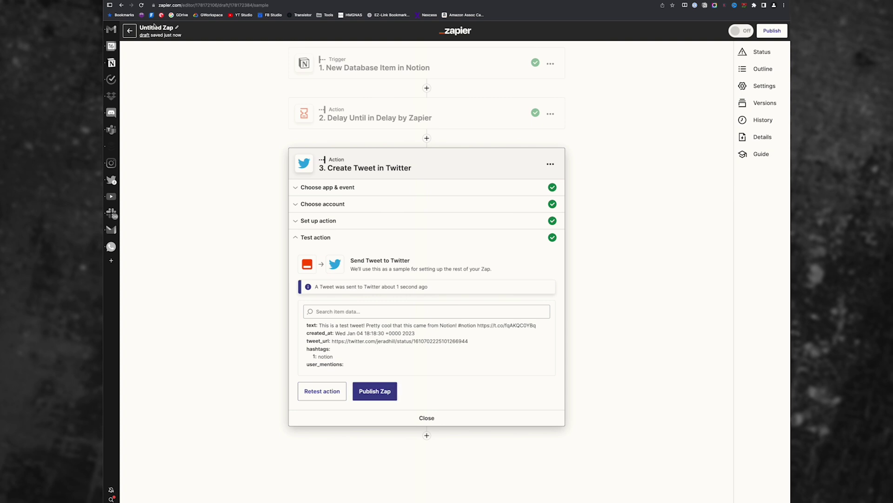
# Rename the zap to 'Notion to Twitter Automation' and leave the editor for Zaps Home
pyautogui.click(177, 30)
pyautogui.write('Notion to Twitter AUtomation')
pyautogui.press('Return')
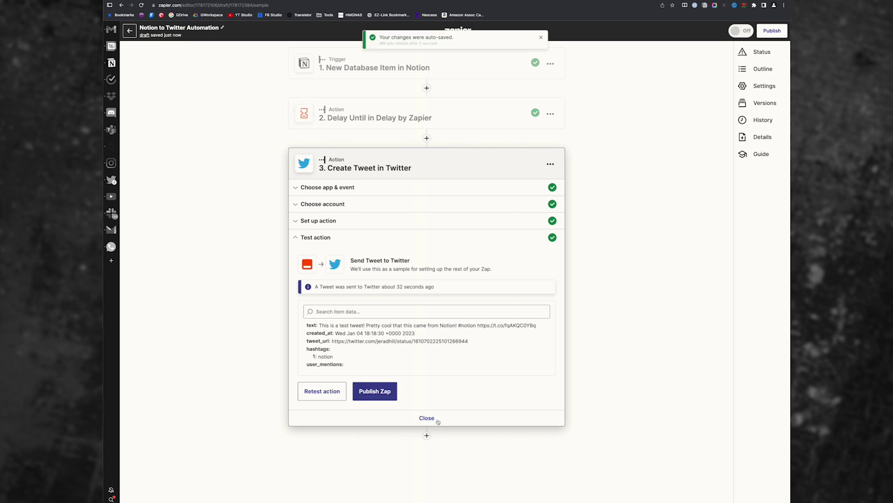
pyautogui.click(129, 31)
pyautogui.click(461, 162)
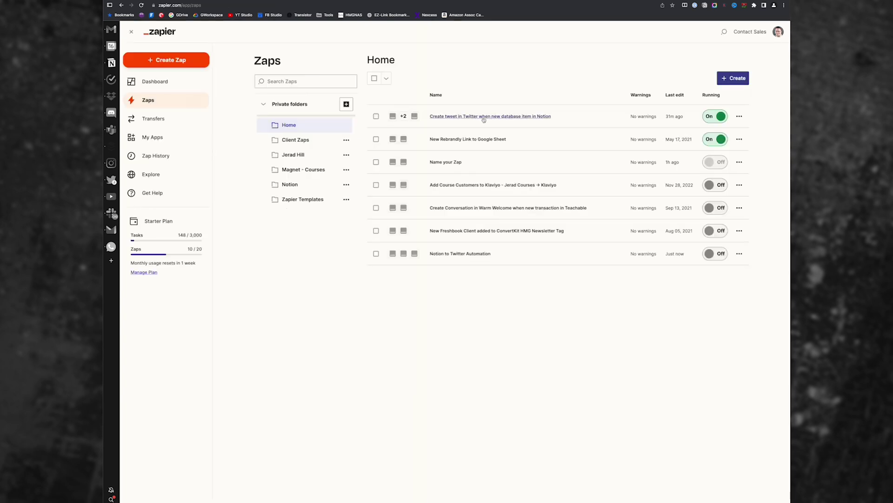
# Show the run history of the 'Create tweet in Twitter when new database item in Notion' zap
pyautogui.click(531, 117)
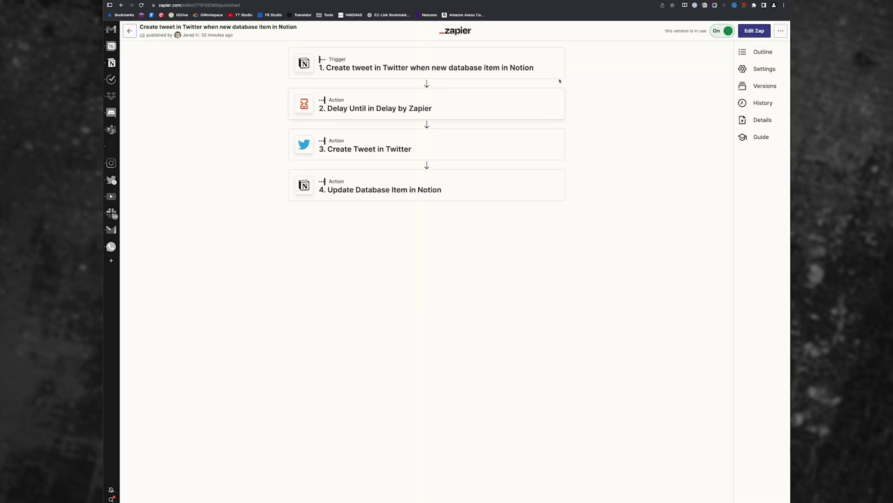
pyautogui.click(763, 102)
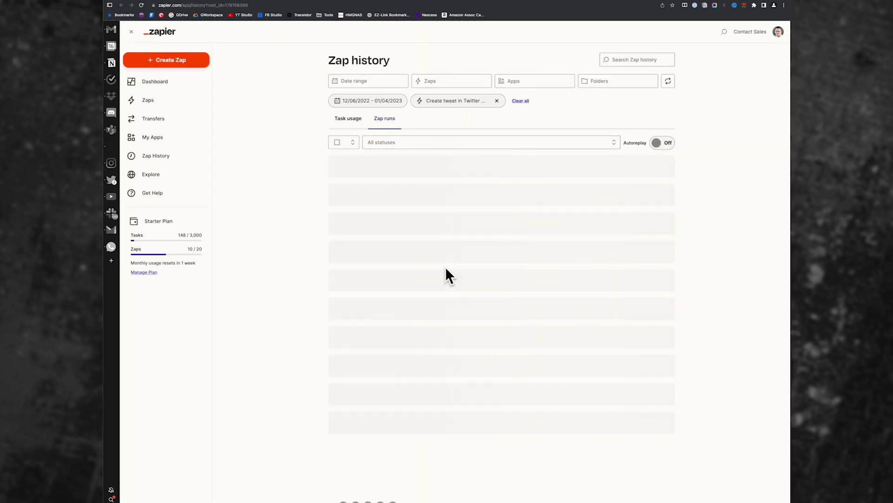